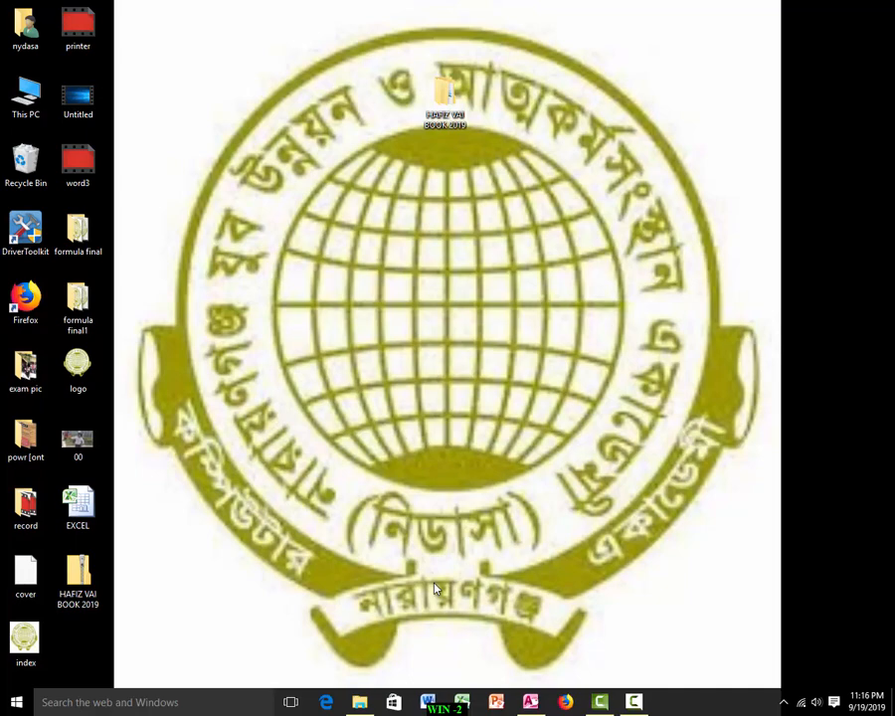
# Switch to the Microsoft Access database and start a new blank form with Form Design.
pyautogui.click(530, 704)
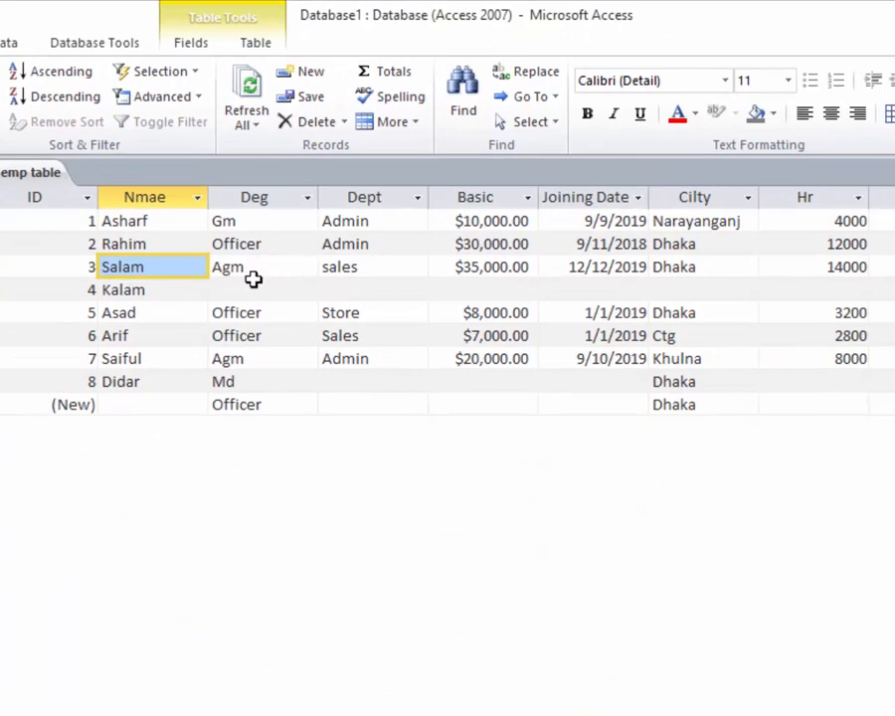
pyautogui.click(314, 343)
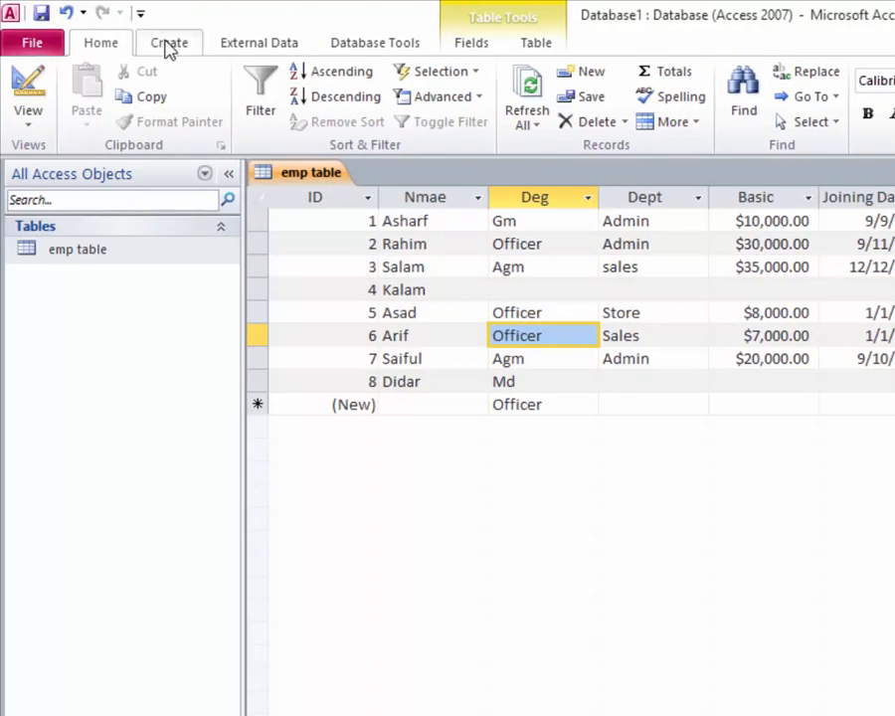
pyautogui.click(167, 45)
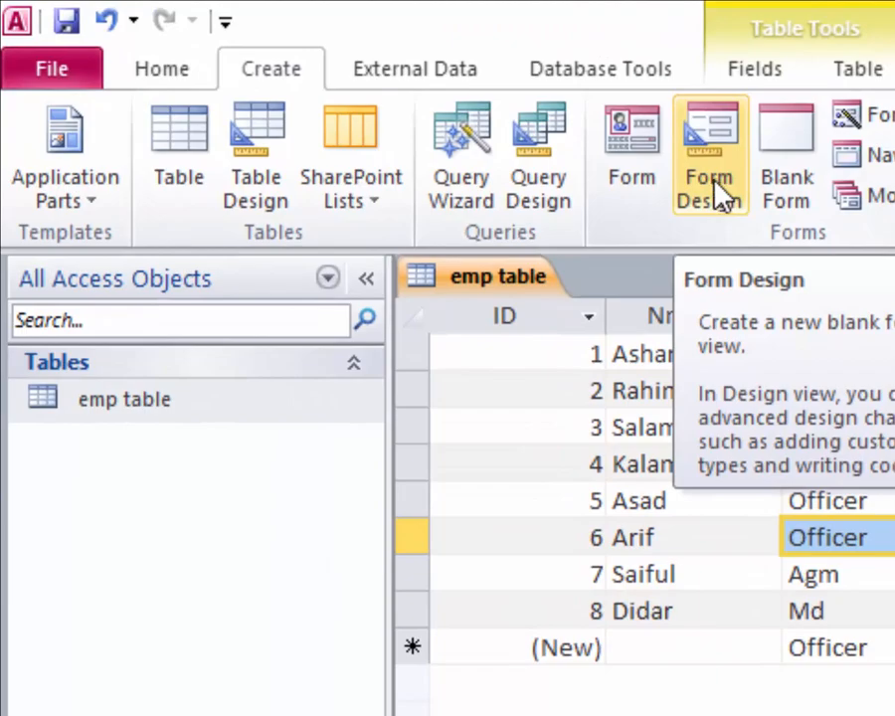
pyautogui.click(712, 189)
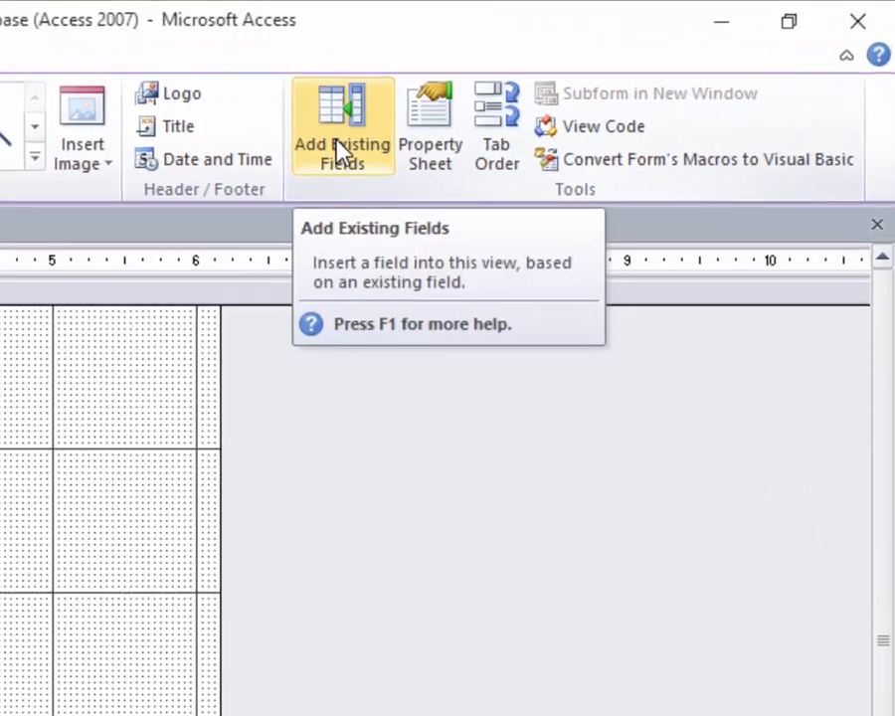
# Show the existing fields of all tables and expand emp table to list its fields.
pyautogui.click(339, 151)
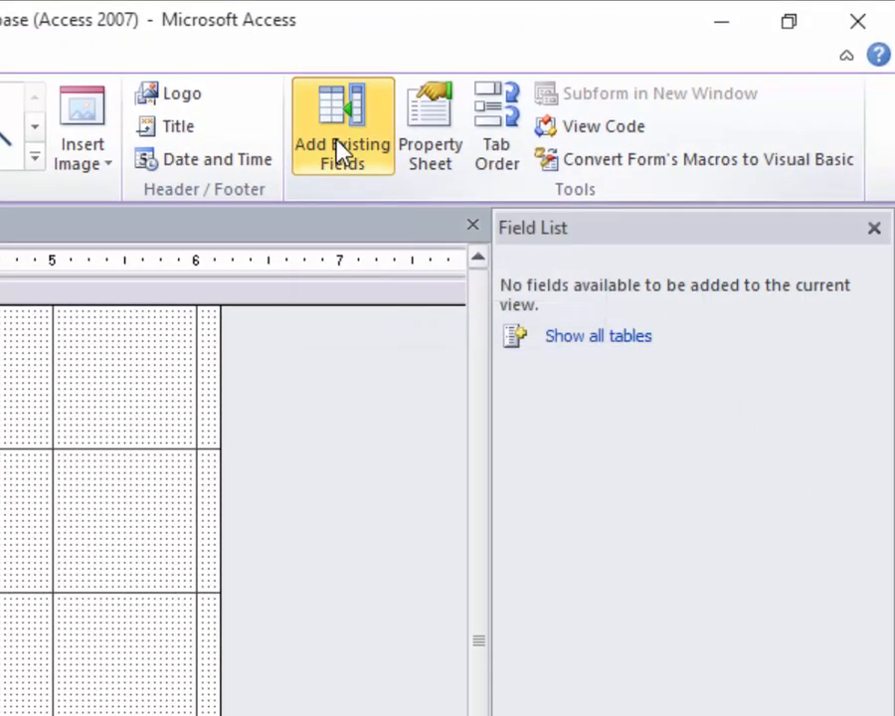
pyautogui.click(573, 336)
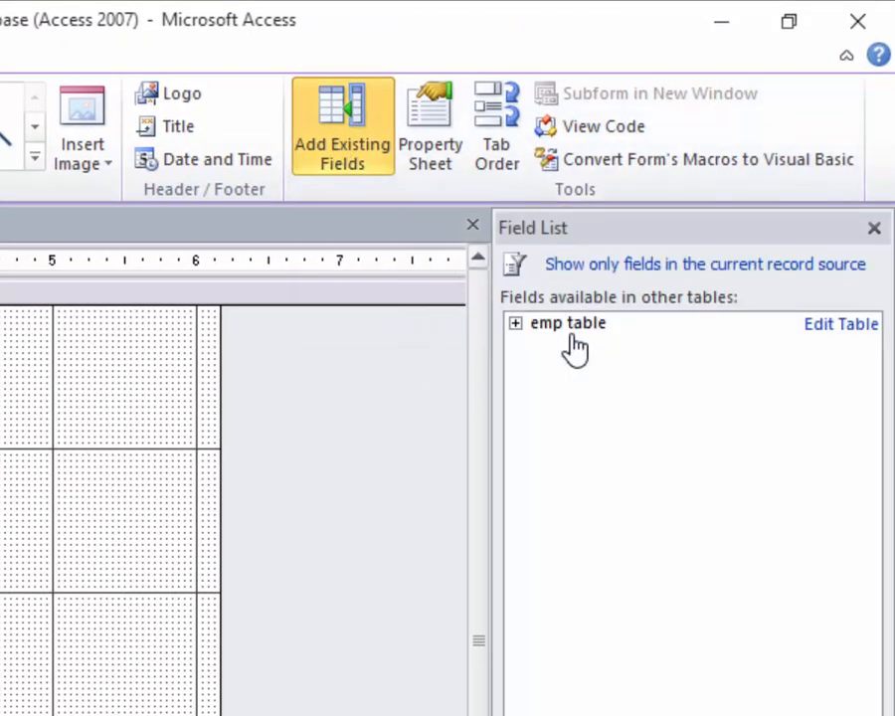
pyautogui.click(516, 323)
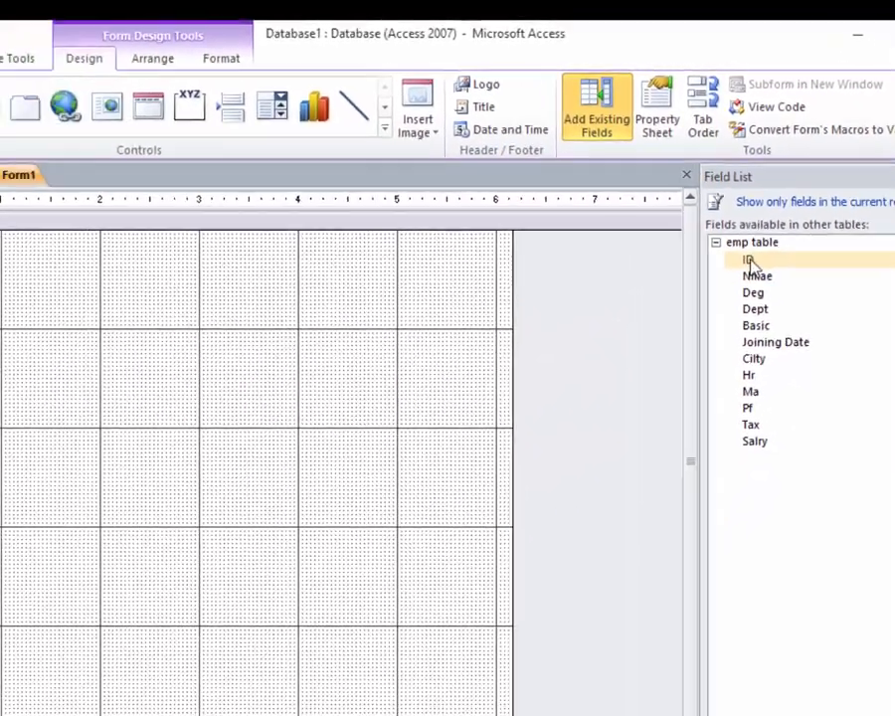
# Add the ID, Nmae, Deg, Dept, Basic and Joining Date fields of emp table to the form.
pyautogui.doubleClick(637, 312)
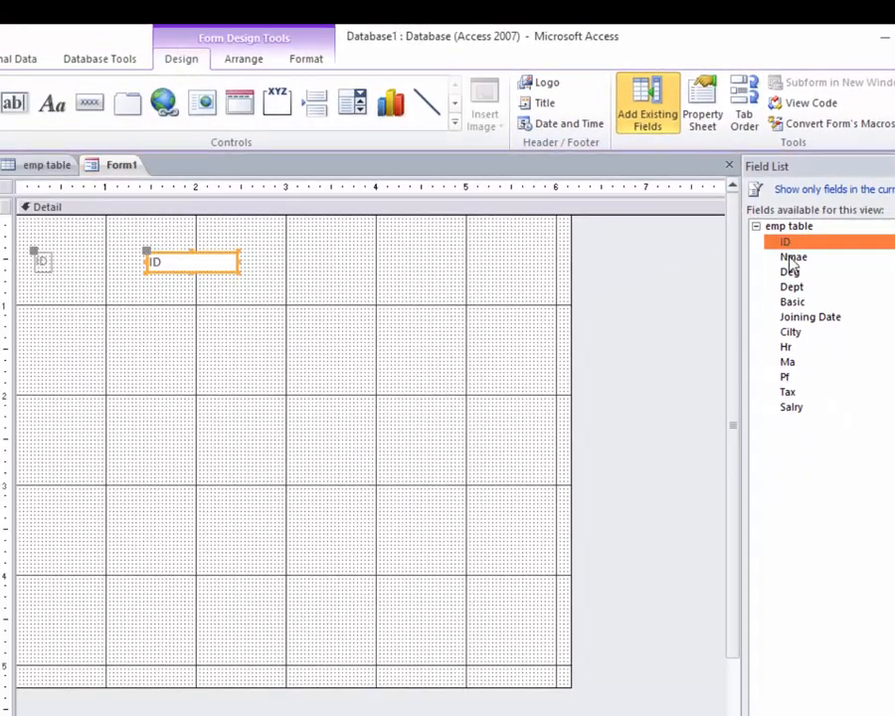
pyautogui.click(647, 333)
pyautogui.doubleClick(792, 259)
pyautogui.click(792, 273)
pyautogui.doubleClick(792, 274)
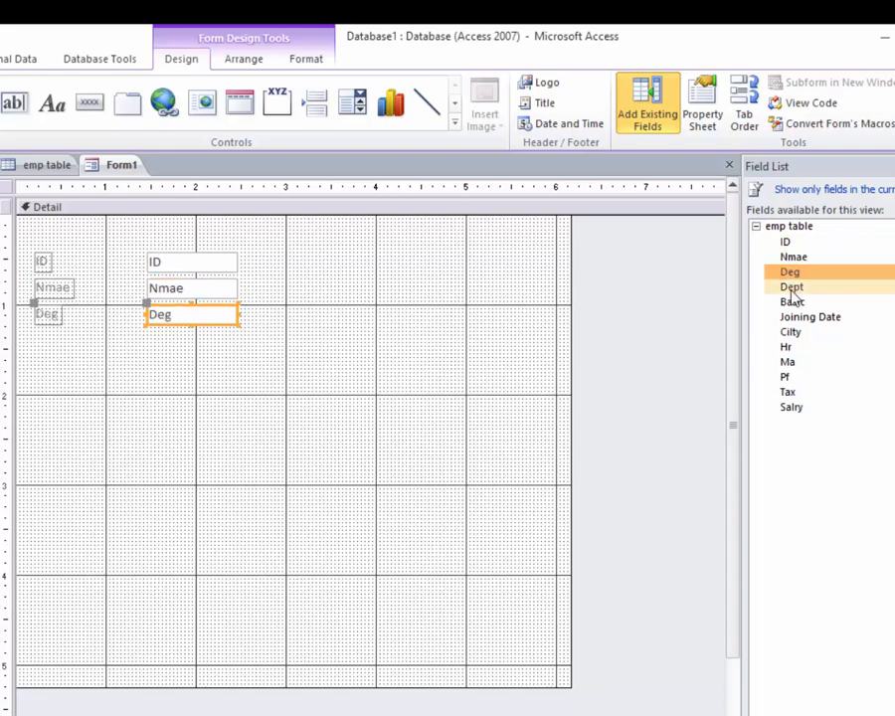
pyautogui.click(792, 288)
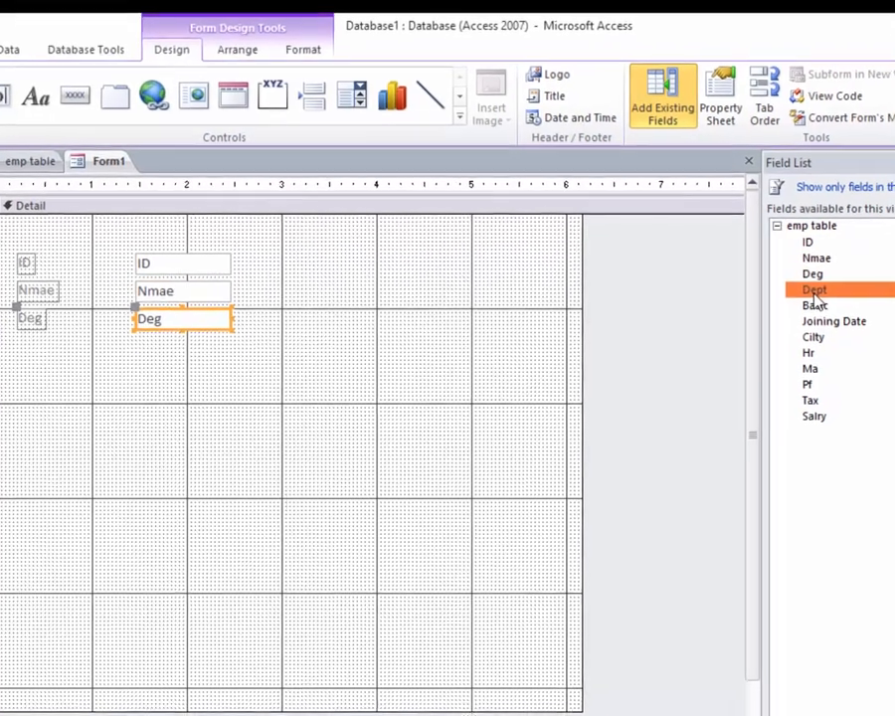
pyautogui.doubleClick(813, 290)
pyautogui.click(814, 305)
pyautogui.doubleClick(814, 306)
pyautogui.click(821, 321)
pyautogui.doubleClick(822, 321)
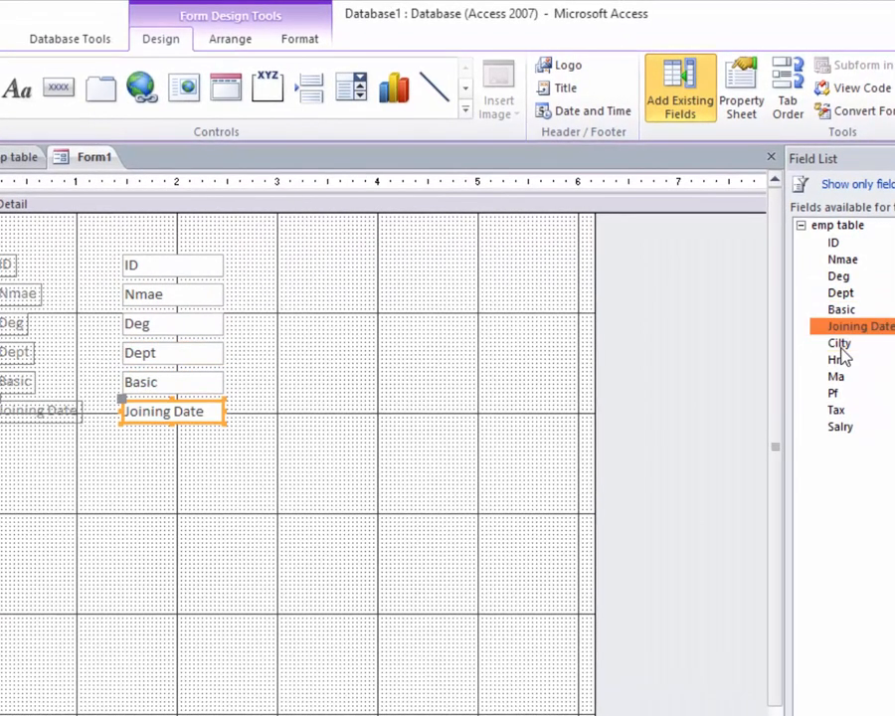
# Add the Cilty, Hr, Ma, Pf, Tax and Salry fields of emp table to the form.
pyautogui.click(814, 337)
pyautogui.doubleClick(841, 348)
pyautogui.click(840, 362)
pyautogui.doubleClick(839, 362)
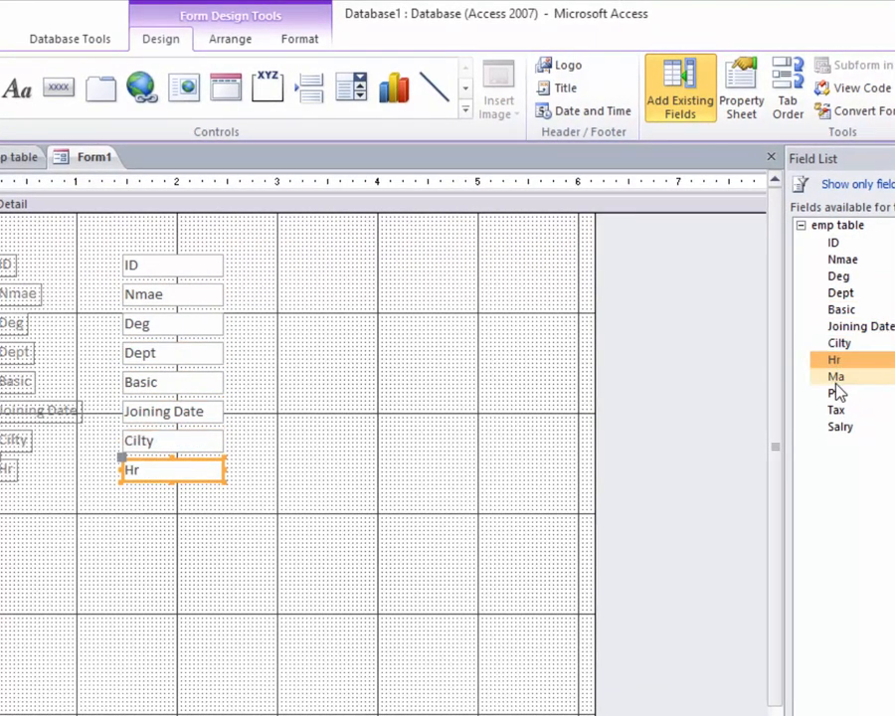
pyautogui.click(841, 377)
pyautogui.doubleClick(840, 378)
pyautogui.click(841, 394)
pyautogui.doubleClick(841, 395)
pyautogui.click(840, 411)
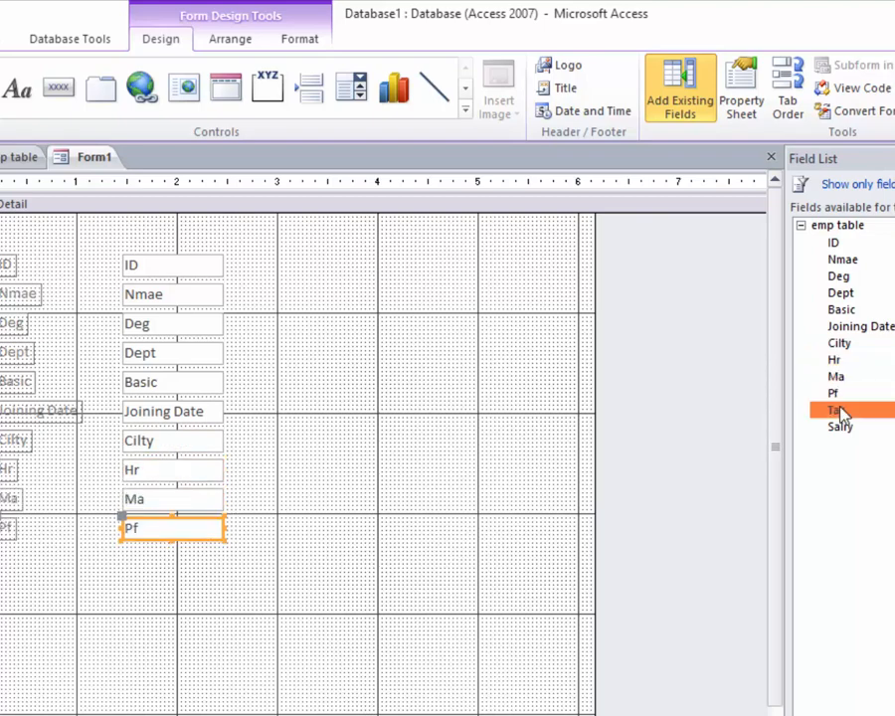
pyautogui.doubleClick(840, 410)
pyautogui.click(840, 427)
pyautogui.doubleClick(840, 427)
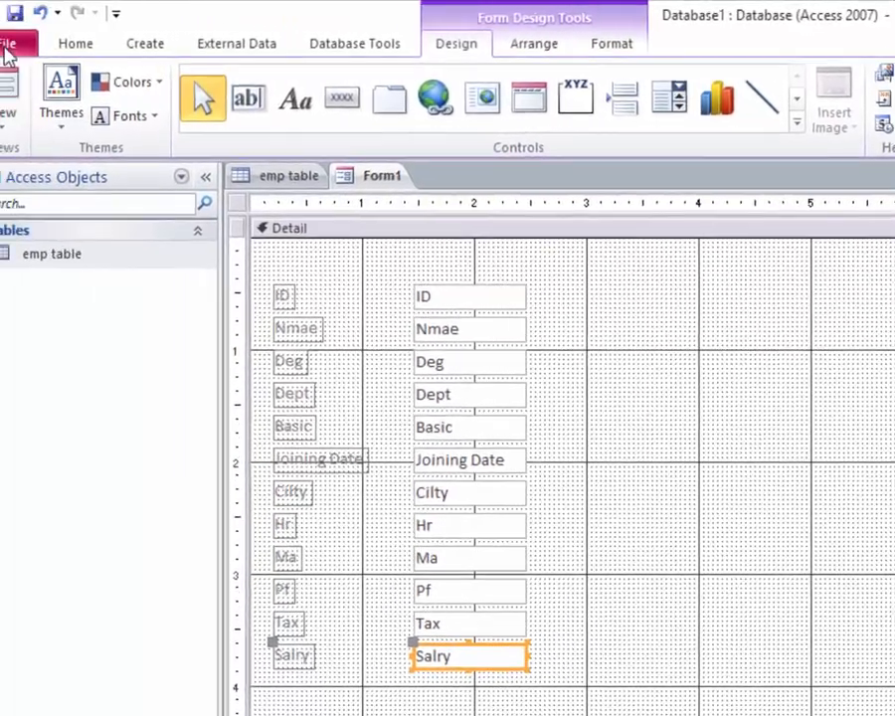
# Save the form under the name Emp Form.
pyautogui.click(8, 46)
pyautogui.click(57, 87)
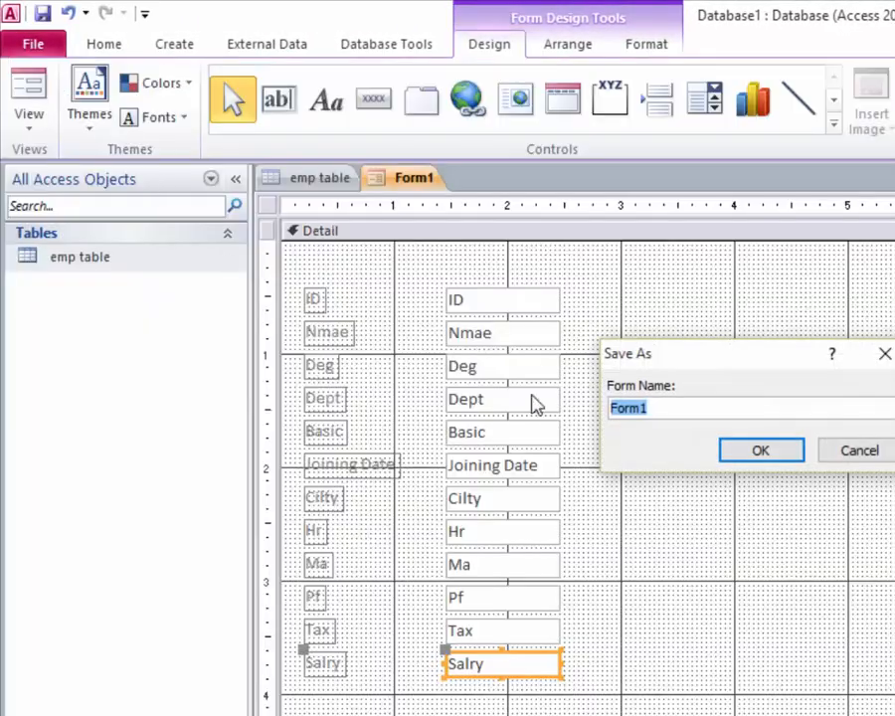
pyautogui.click(668, 408)
pyautogui.moveTo(668, 408); pyautogui.dragTo(580, 407)
pyautogui.write('Emp Form')
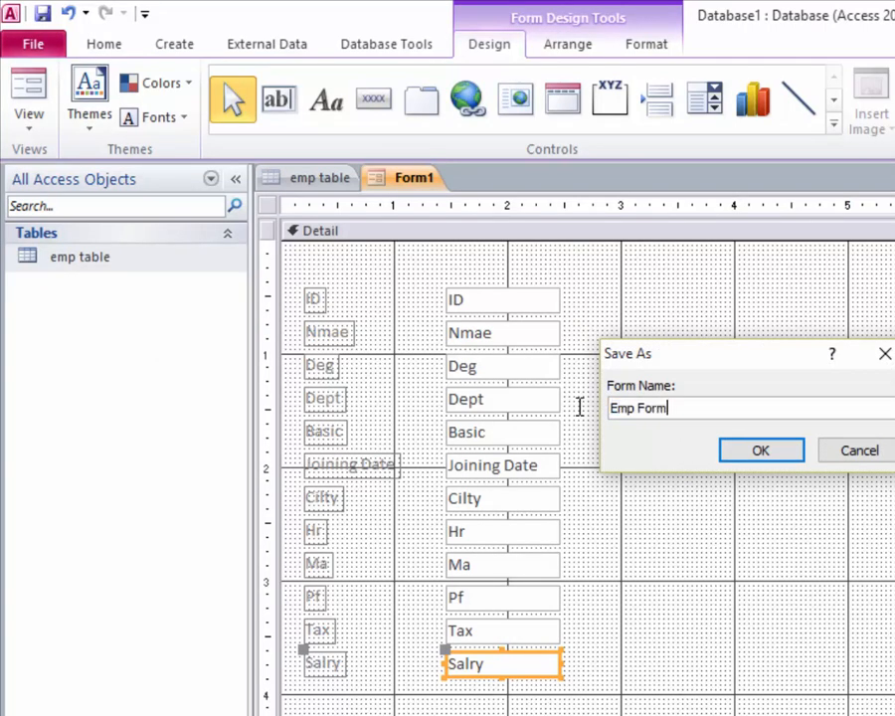
pyautogui.click(745, 452)
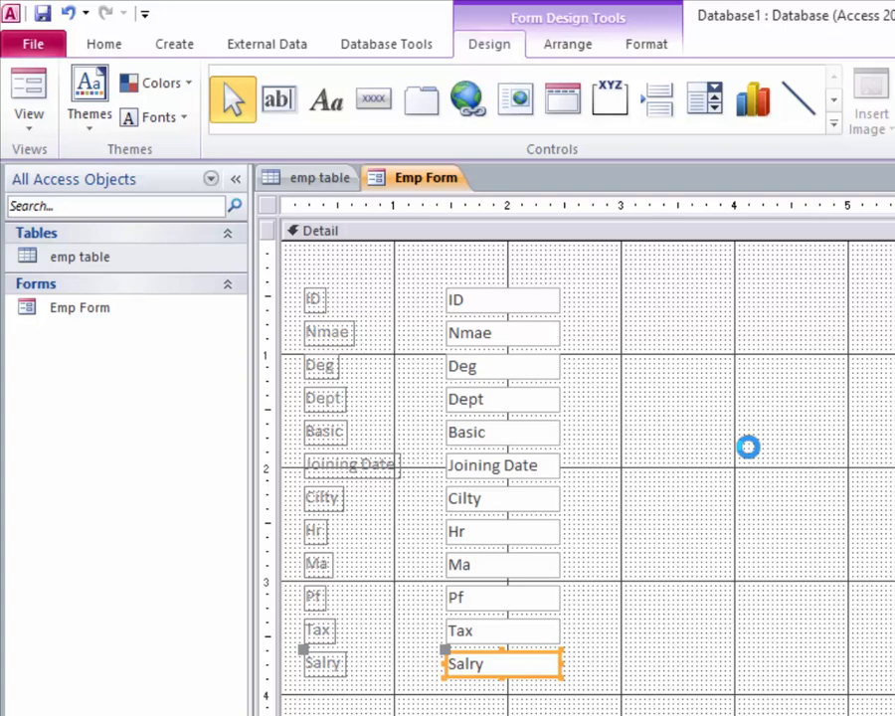
# Display Emp Form in Form View and start a new blank record.
pyautogui.click(32, 131)
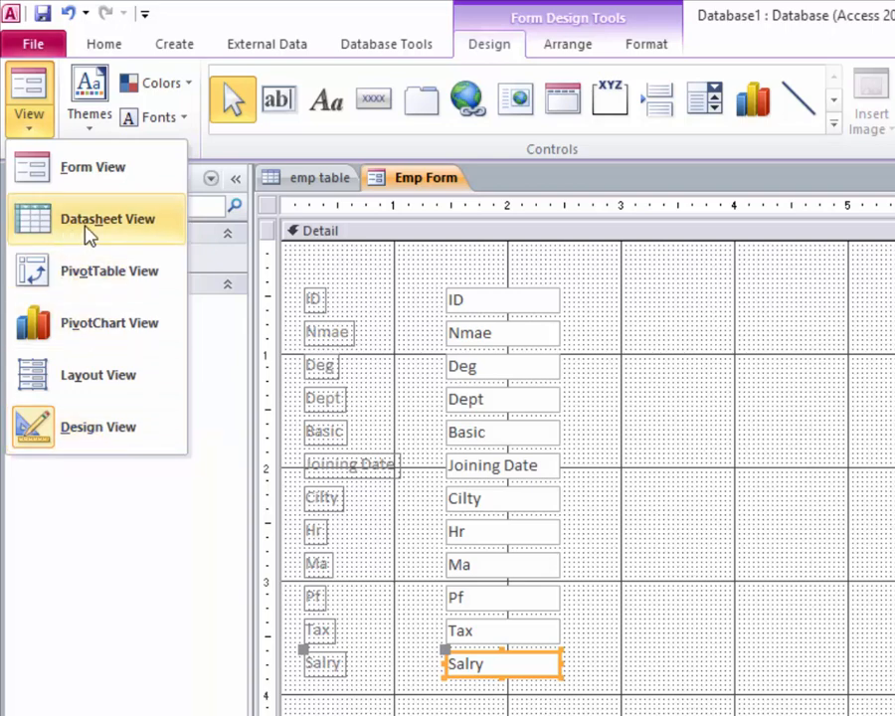
pyautogui.click(88, 171)
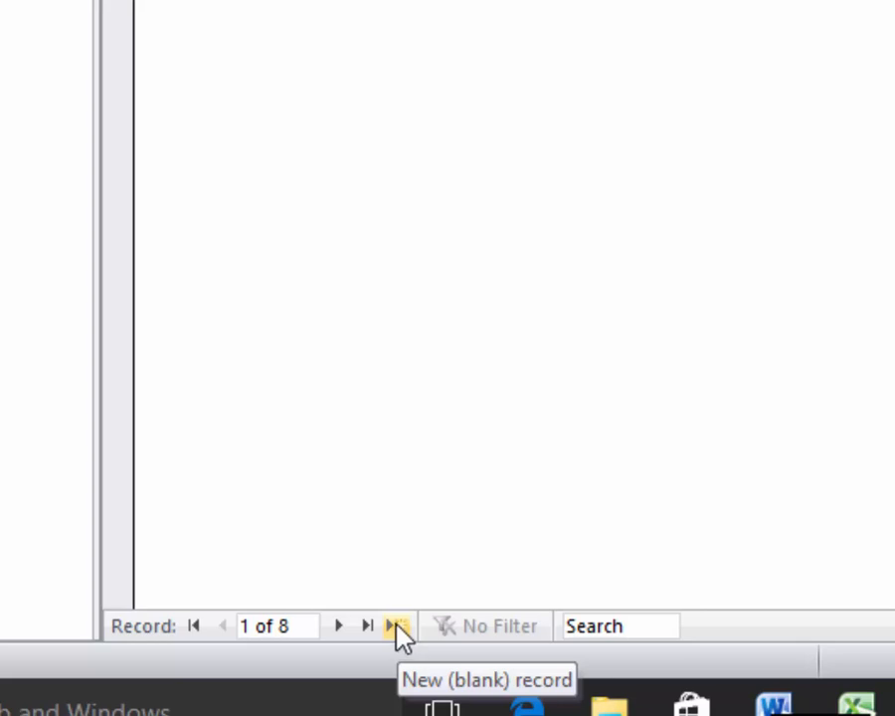
pyautogui.click(399, 628)
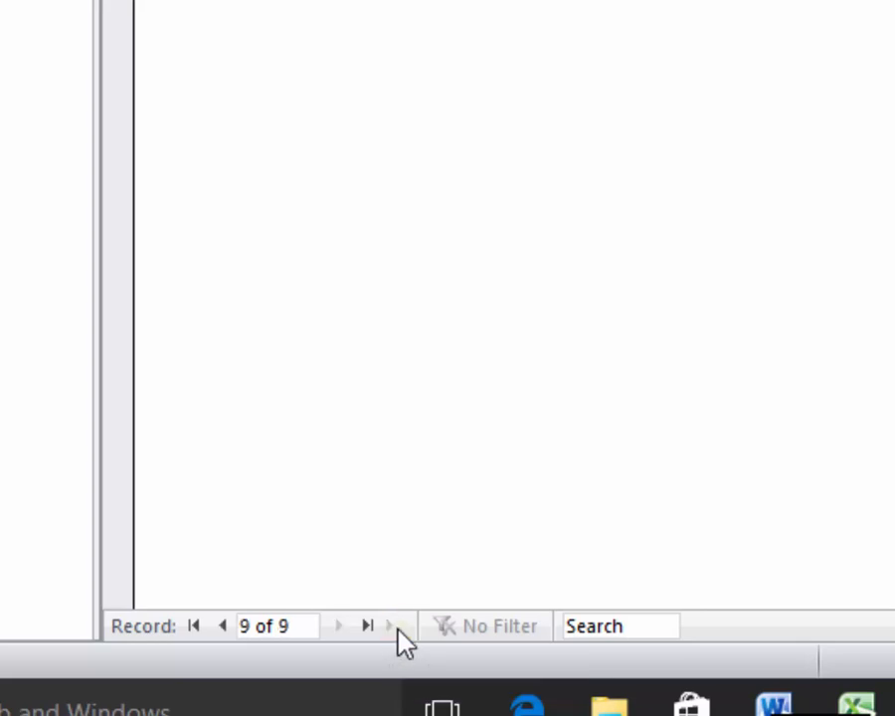
# Enter the employee's first name, keep the default designation Officer, and set Dept to Sales and Basic to 8000.
pyautogui.press('Tab')
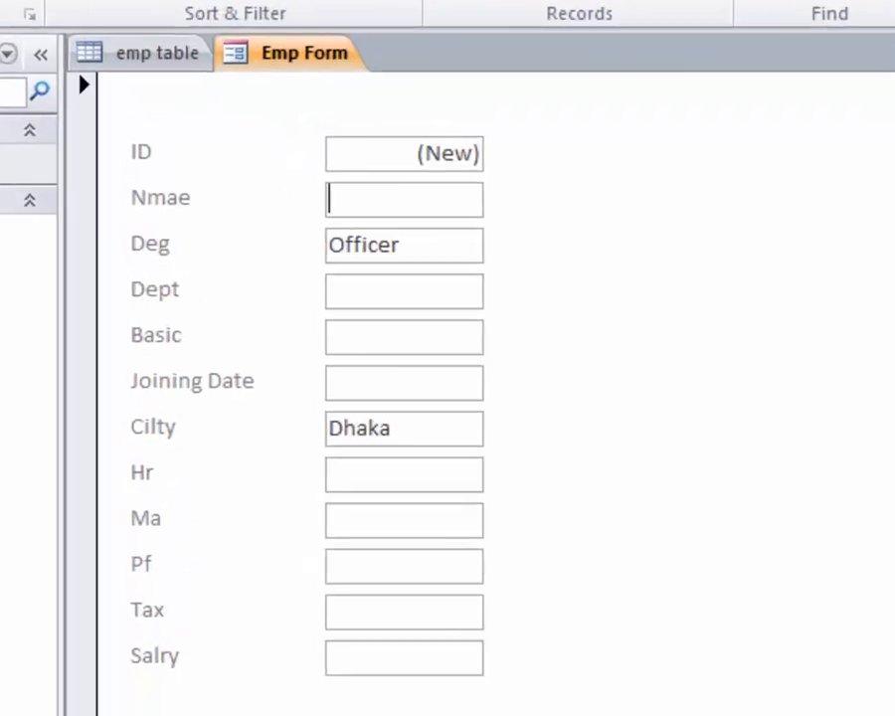
pyautogui.write('Khairul')
pyautogui.press('Tab')
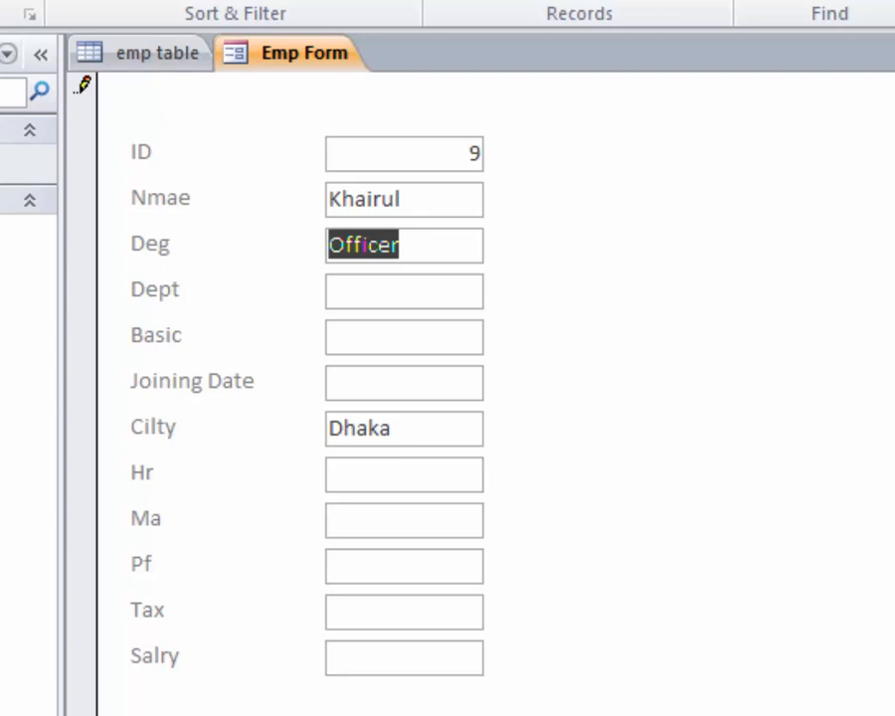
pyautogui.press('Tab')
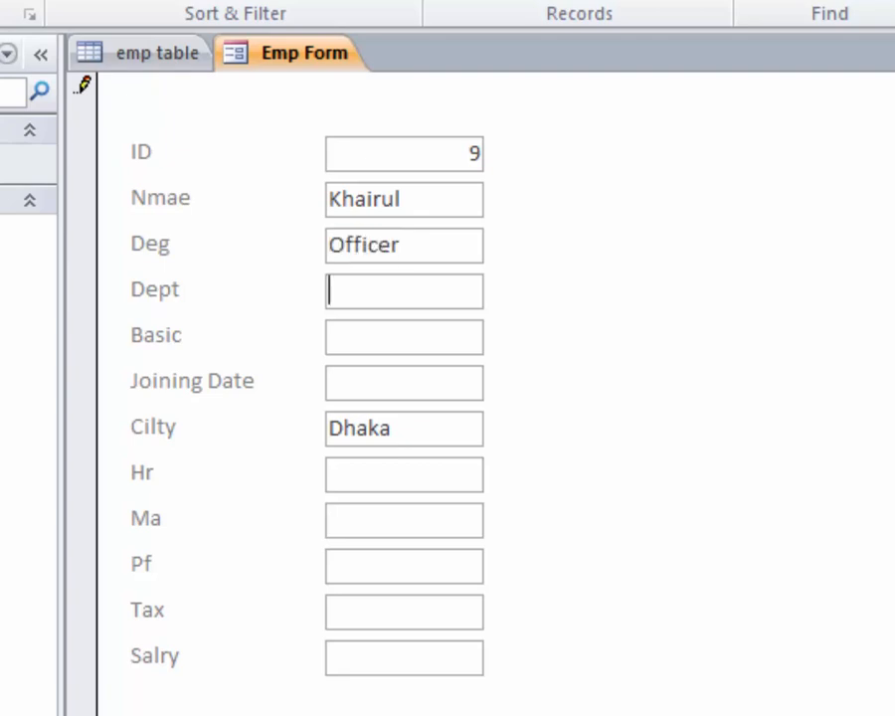
pyautogui.write('Sales')
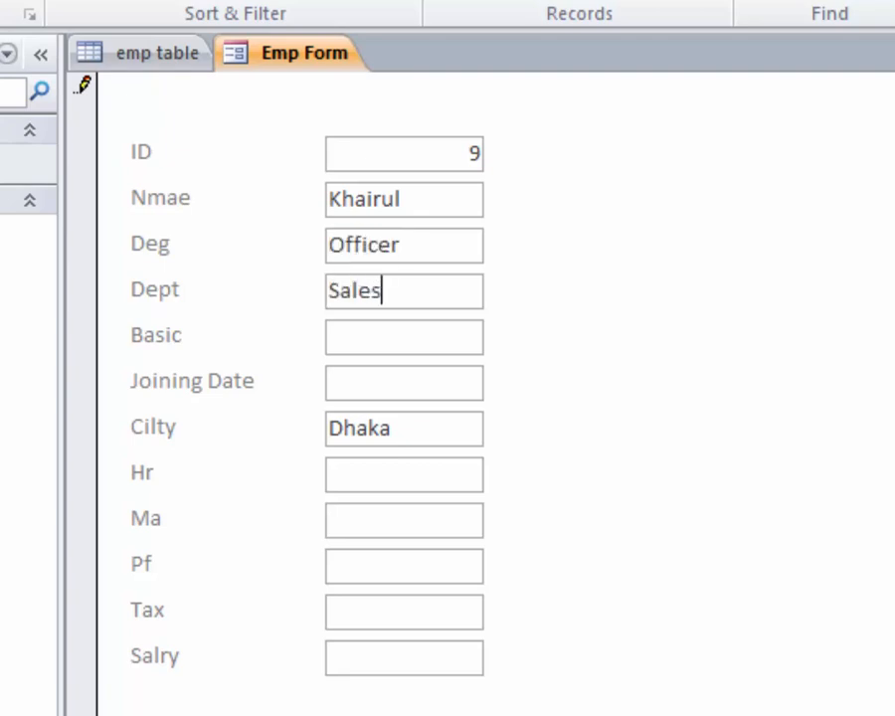
pyautogui.press('Tab')
pyautogui.write('8000')
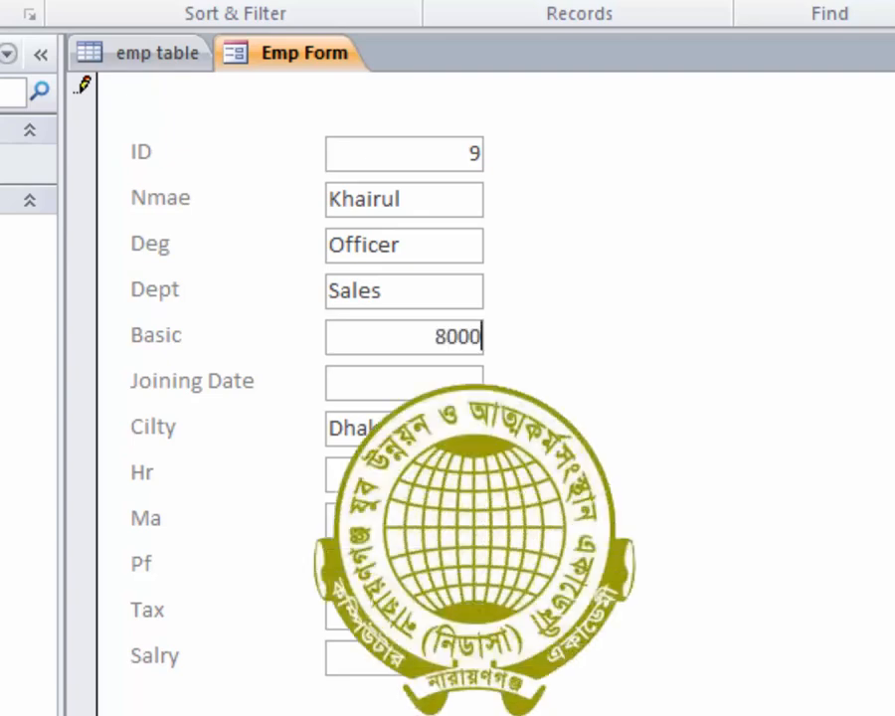
# Enter the joining date 10-10-19 and step through the remaining fields, keeping their values, to finish the record.
pyautogui.press('Tab')
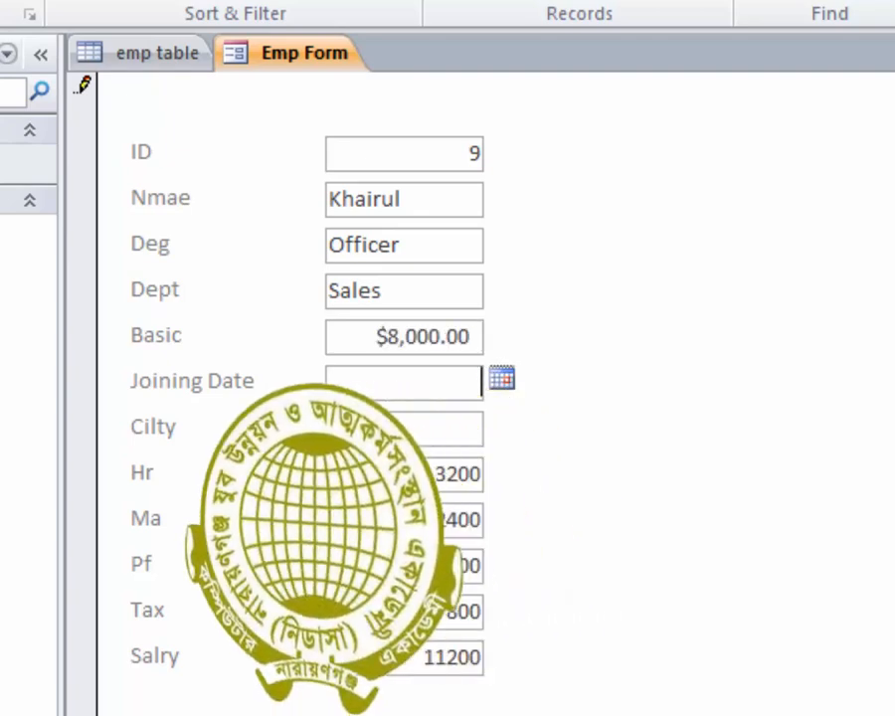
pyautogui.write('10-1')
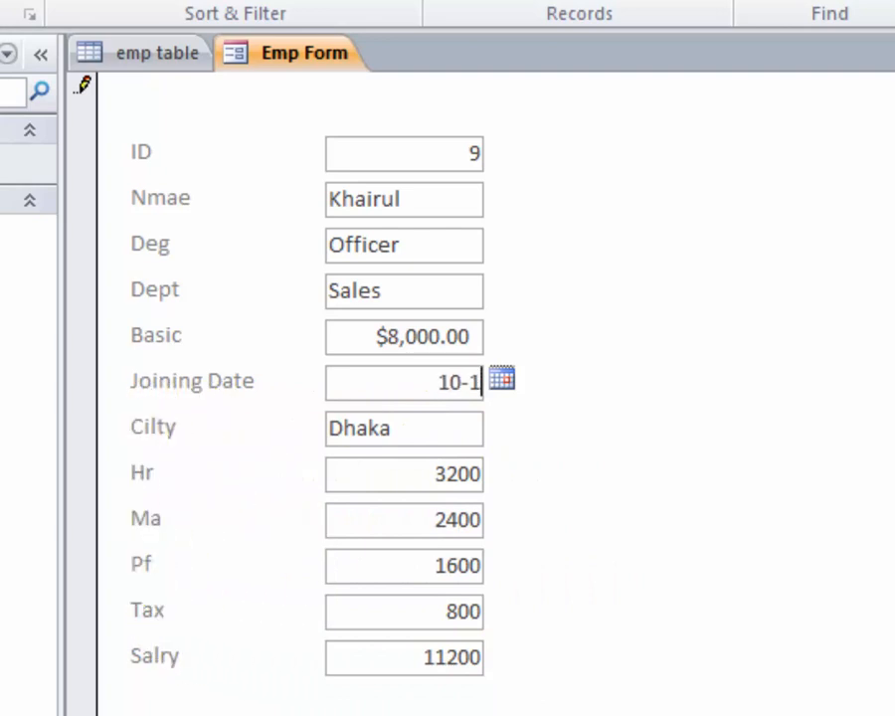
pyautogui.write('0-19')
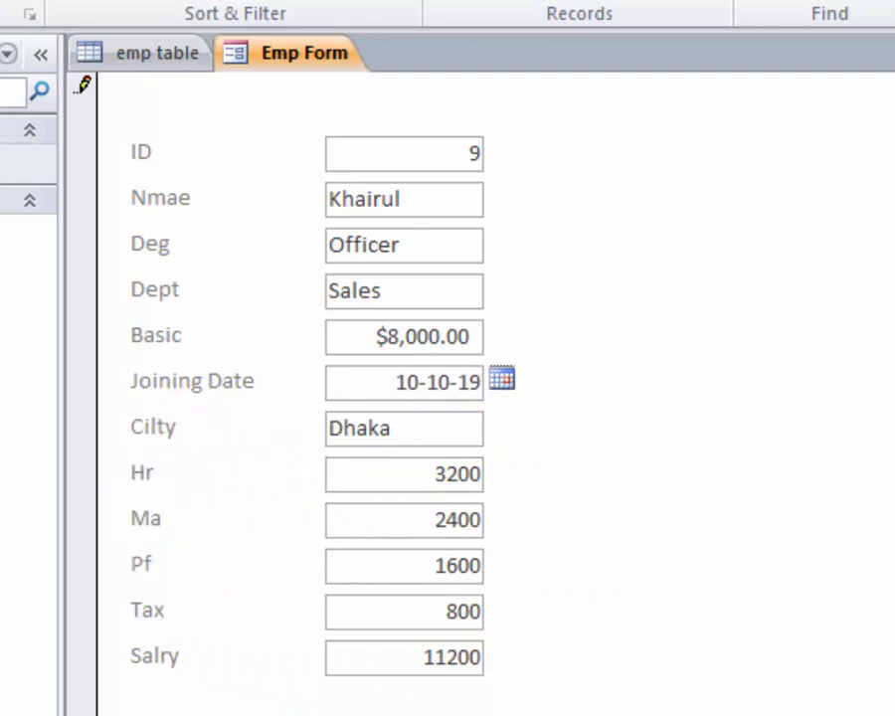
pyautogui.press('Tab')
pyautogui.press('Tab')
pyautogui.press('Tab')
pyautogui.press('Tab')
pyautogui.press('Tab')
pyautogui.press('Tab')
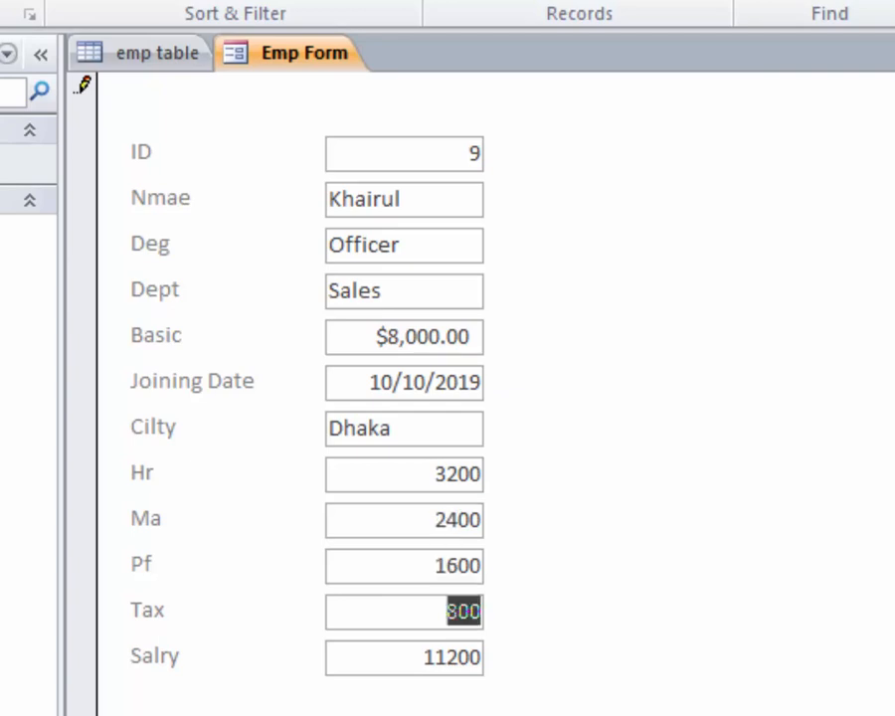
pyautogui.press('Tab')
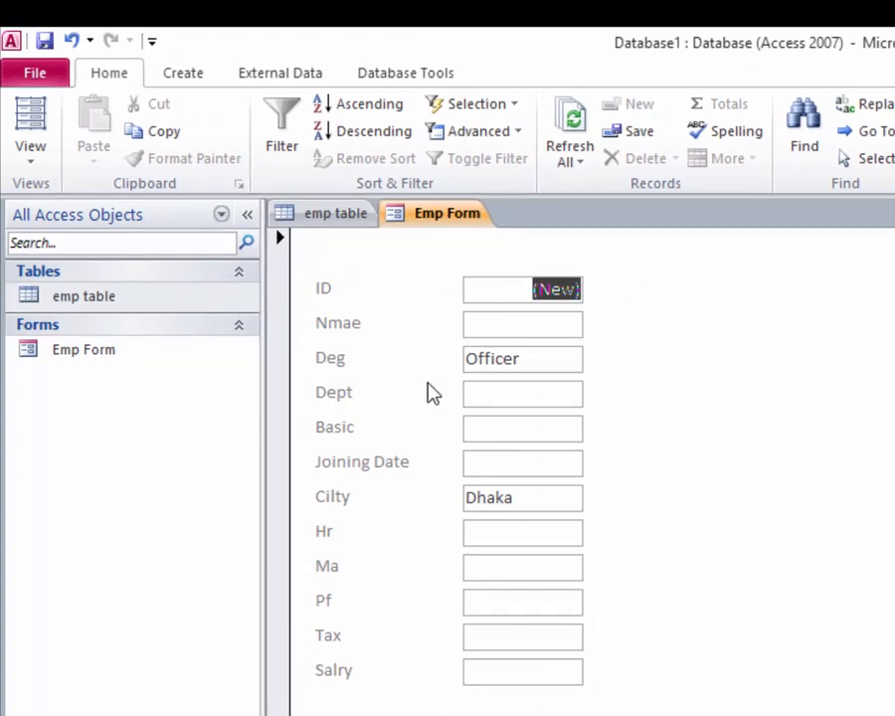
# Return Emp Form to Design View.
pyautogui.click(33, 169)
pyautogui.click(99, 475)
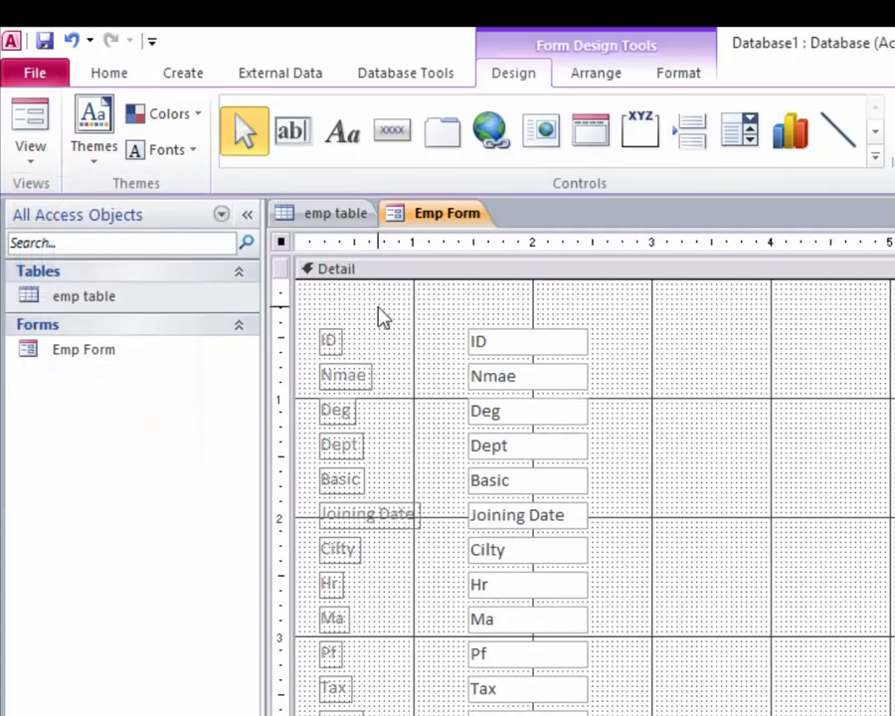
pyautogui.click(305, 319)
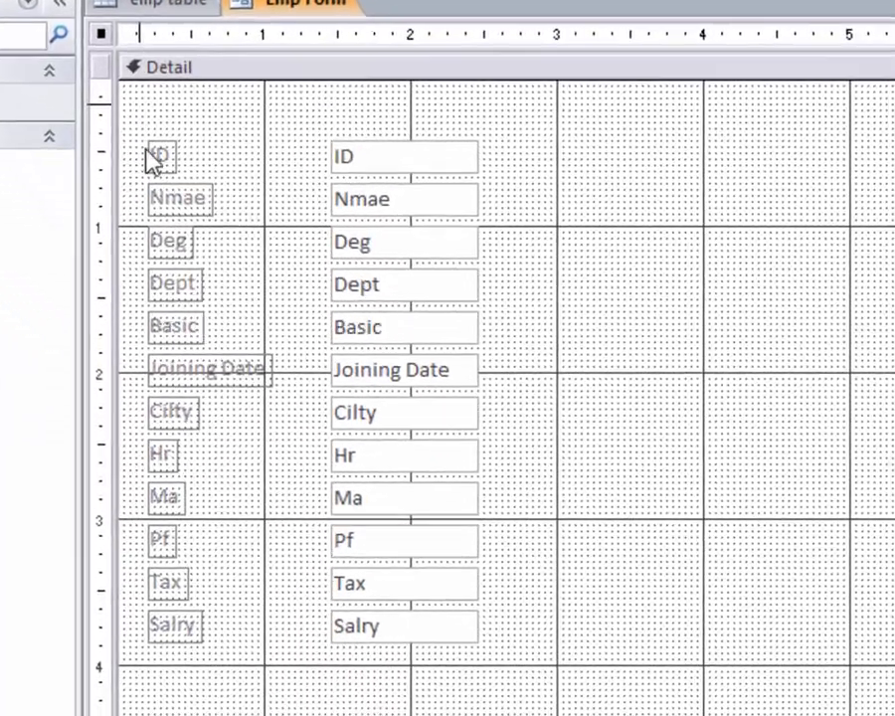
pyautogui.moveTo(137, 104); pyautogui.dragTo(218, 708)
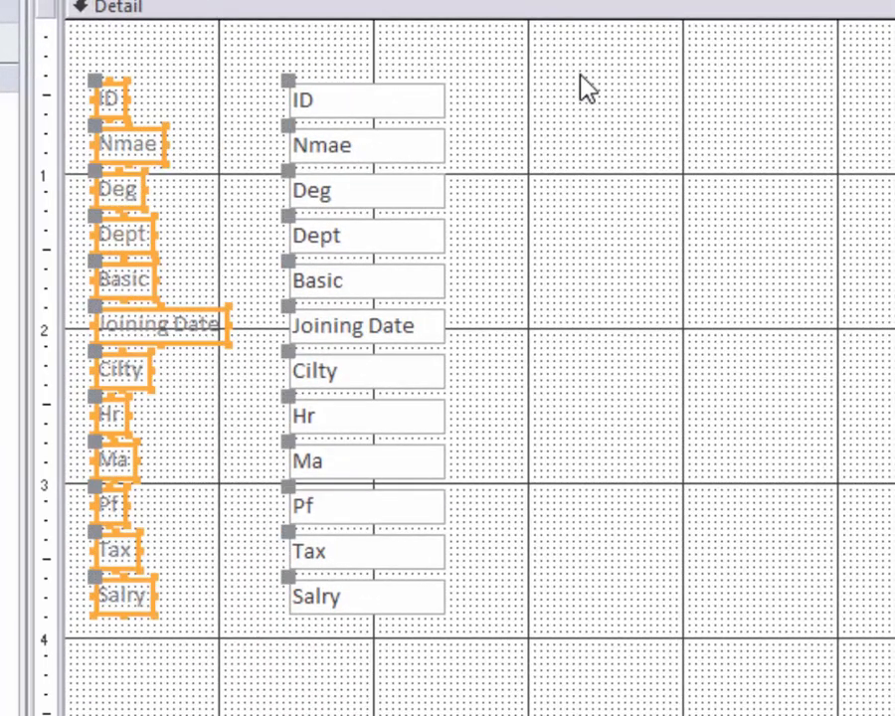
pyautogui.click(587, 88)
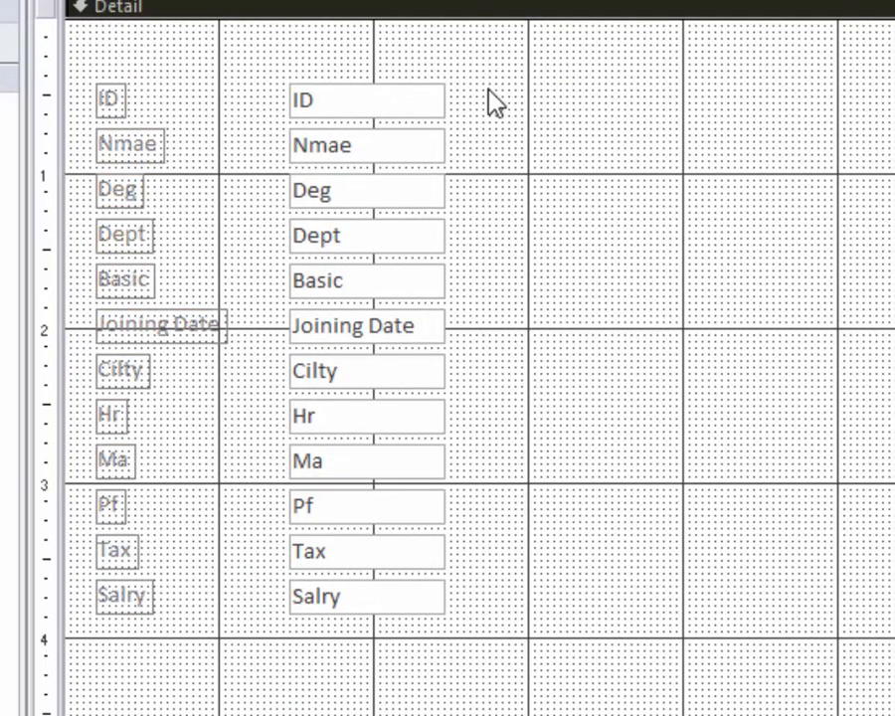
pyautogui.moveTo(493, 50); pyautogui.dragTo(318, 696)
pyautogui.click(553, 255)
# Format all the field labels with red text, a yellow fill, bold type and centred alignment.
pyautogui.moveTo(80, 59); pyautogui.dragTo(193, 711)
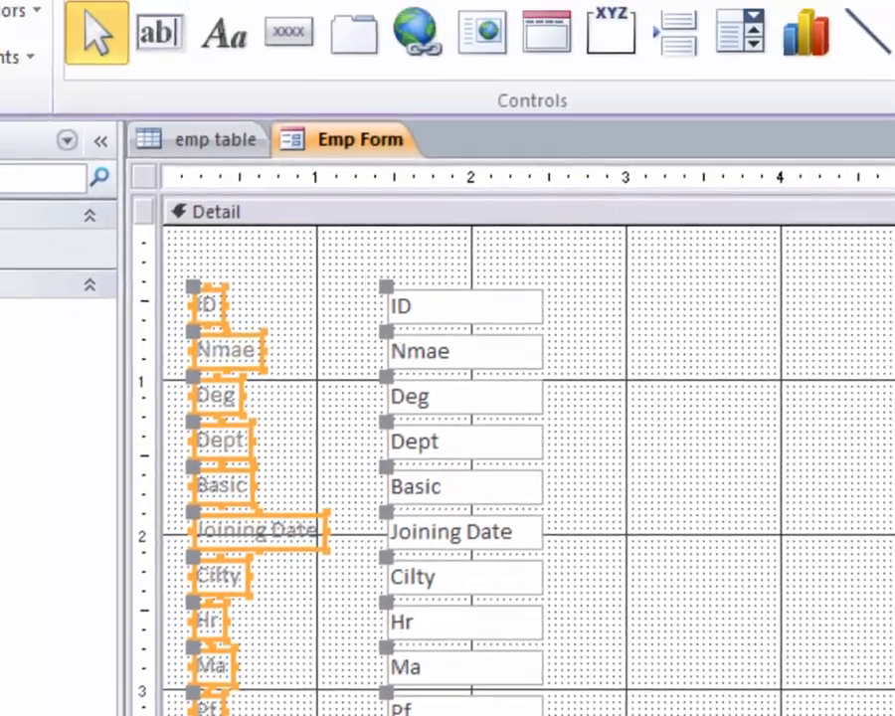
pyautogui.click(559, 0)
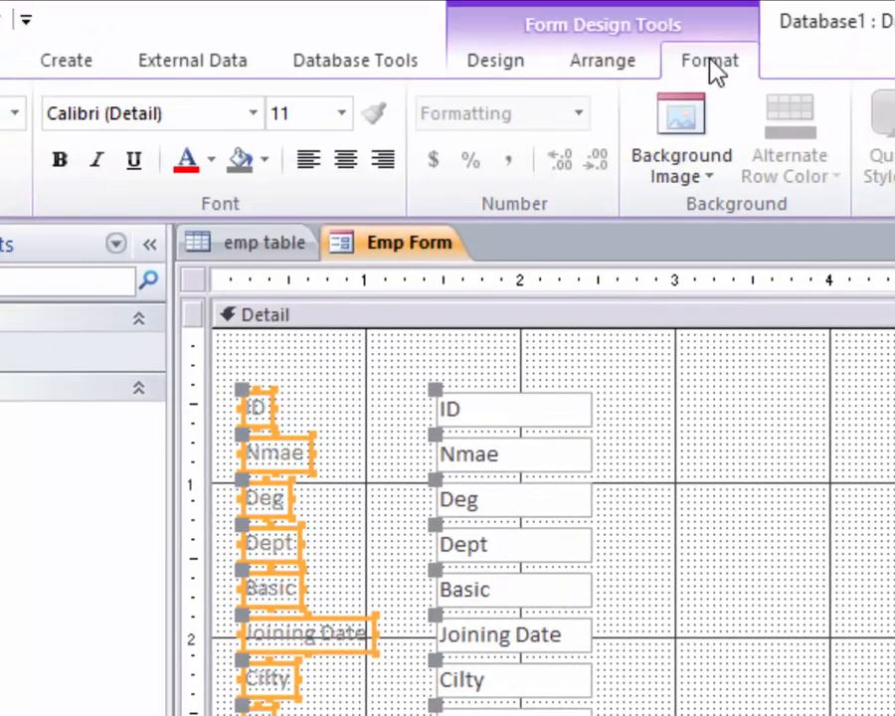
pyautogui.click(187, 161)
pyautogui.click(265, 161)
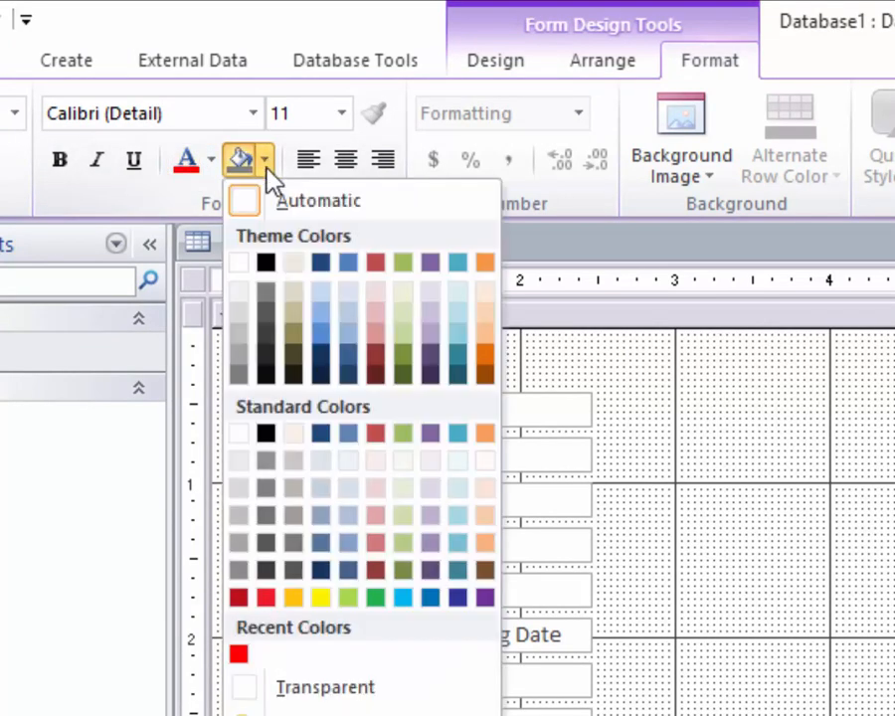
pyautogui.click(319, 598)
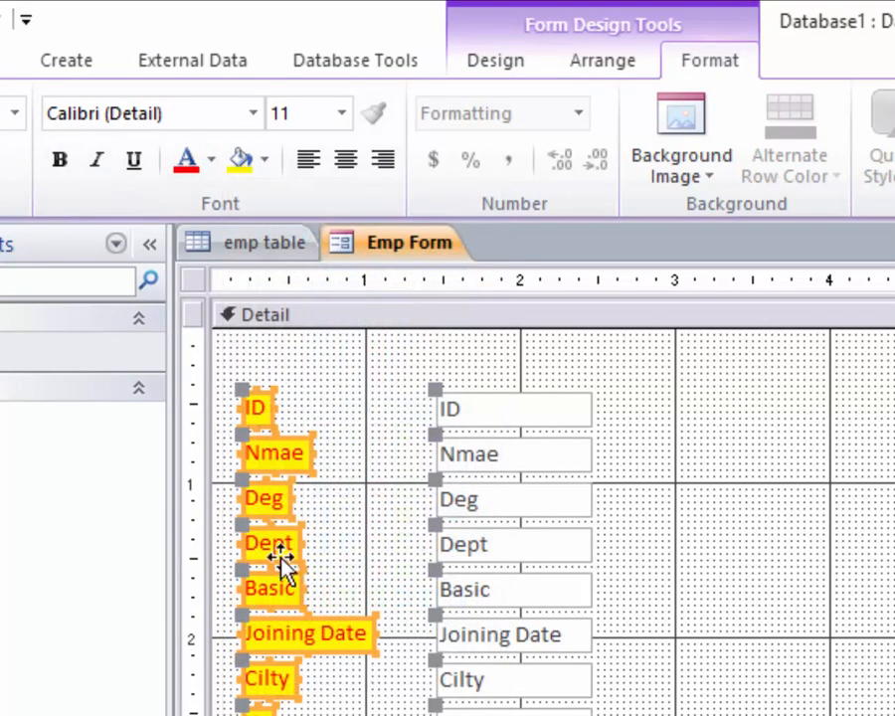
pyautogui.click(58, 163)
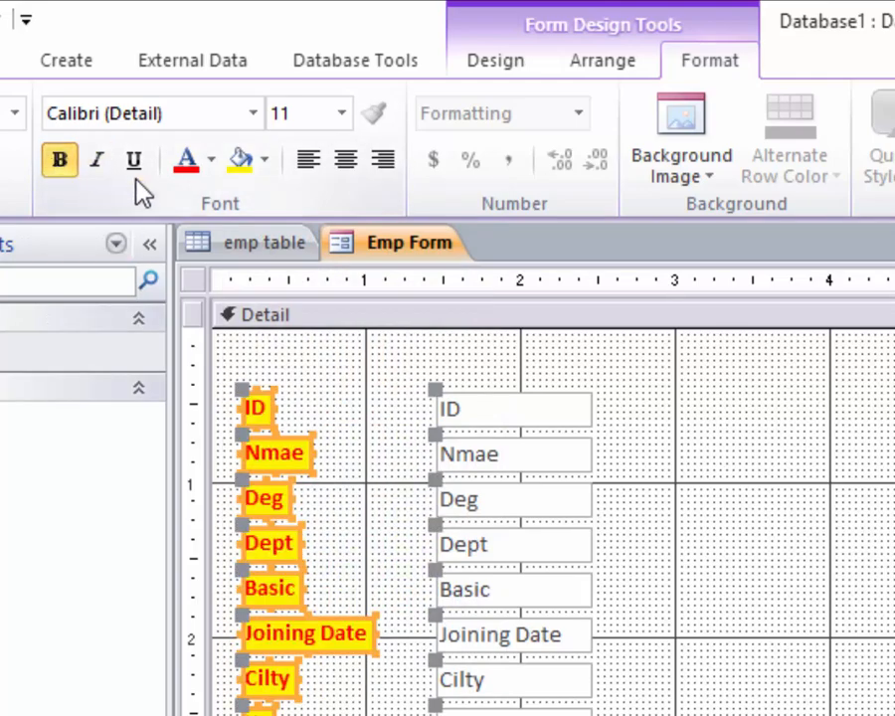
pyautogui.click(345, 161)
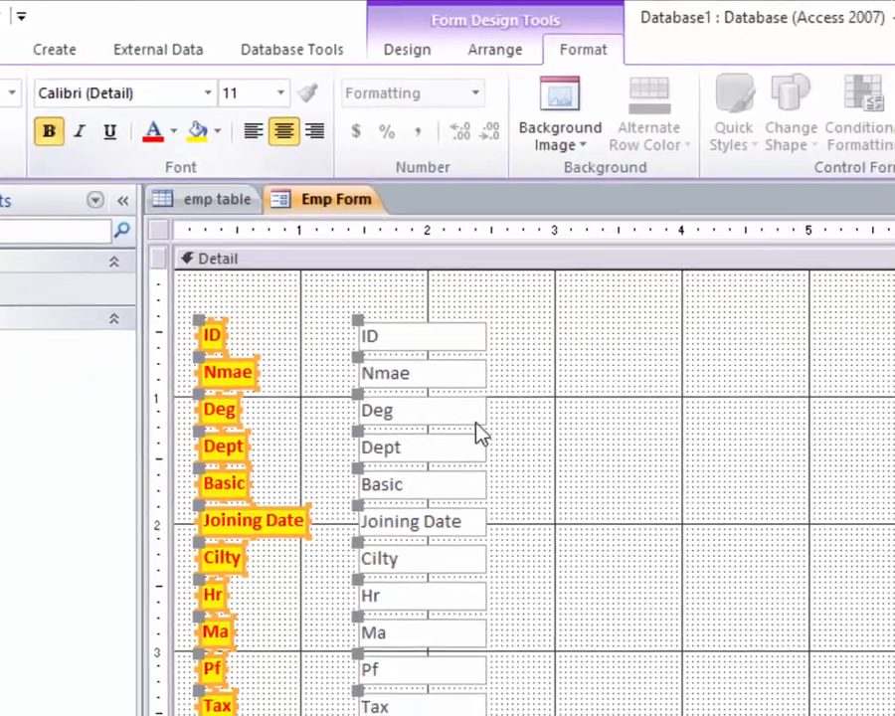
# Give all the field text boxes indigo text and a light blue fill.
pyautogui.moveTo(649, 365); pyautogui.dragTo(485, 715)
pyautogui.moveTo(312, 613); pyautogui.dragTo(286, 636)
pyautogui.click(136, 102)
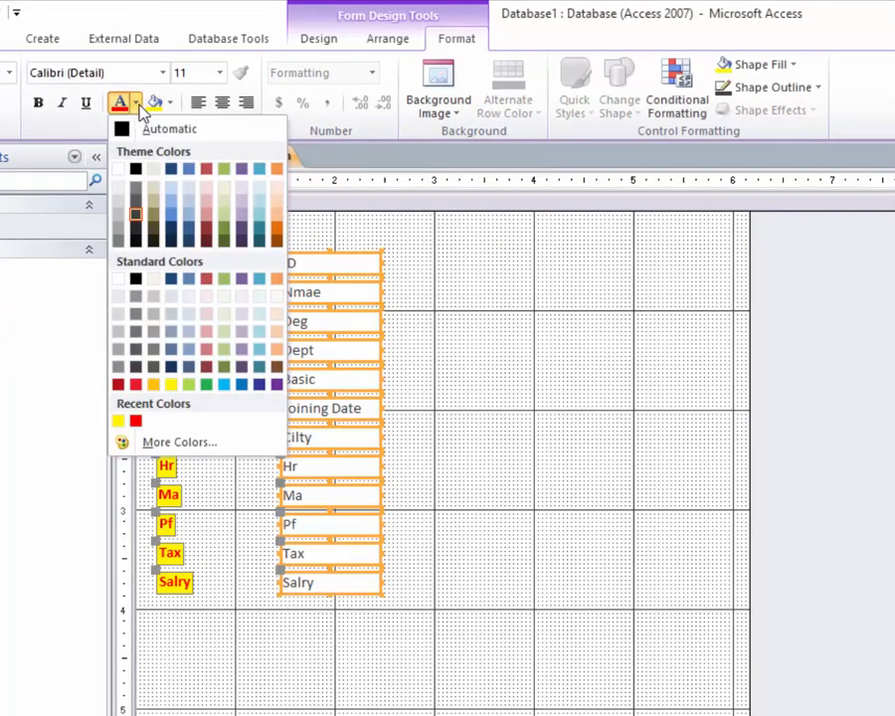
pyautogui.click(258, 387)
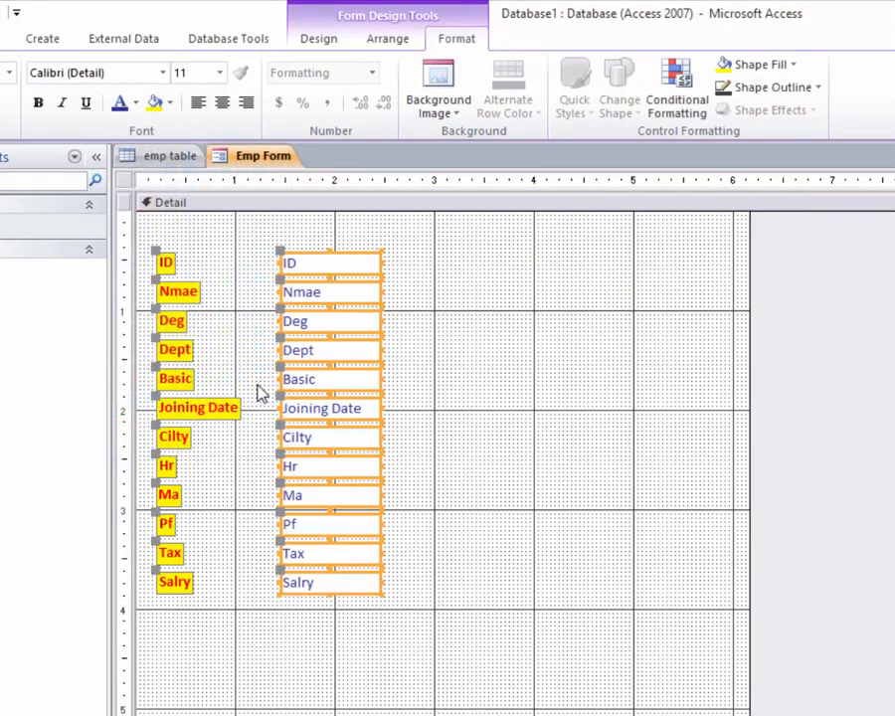
pyautogui.click(170, 103)
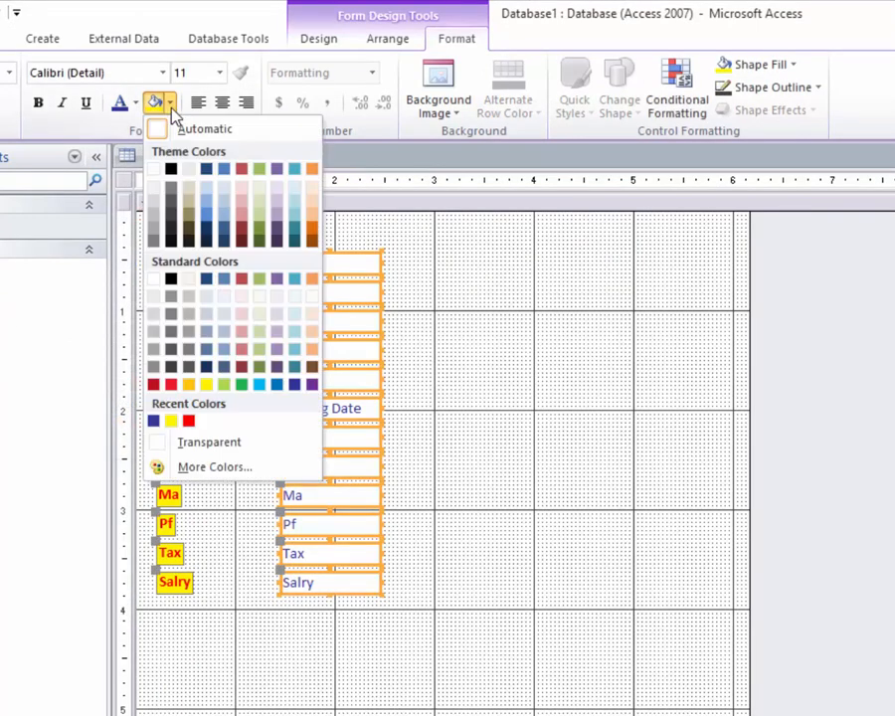
pyautogui.click(257, 385)
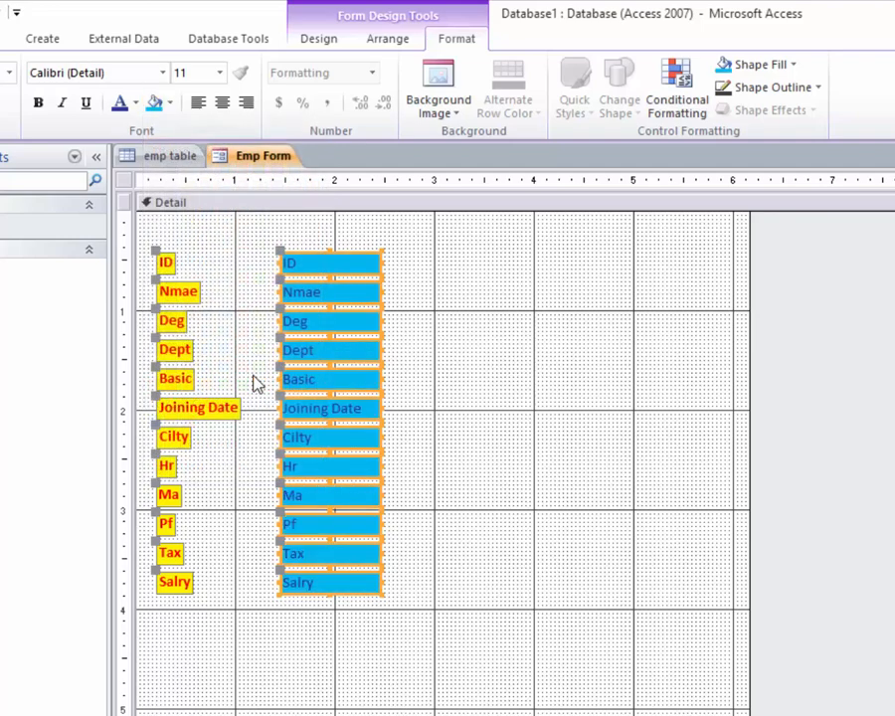
# Set the text of all the field text boxes to white, centred and bold.
pyautogui.click(135, 103)
pyautogui.click(119, 170)
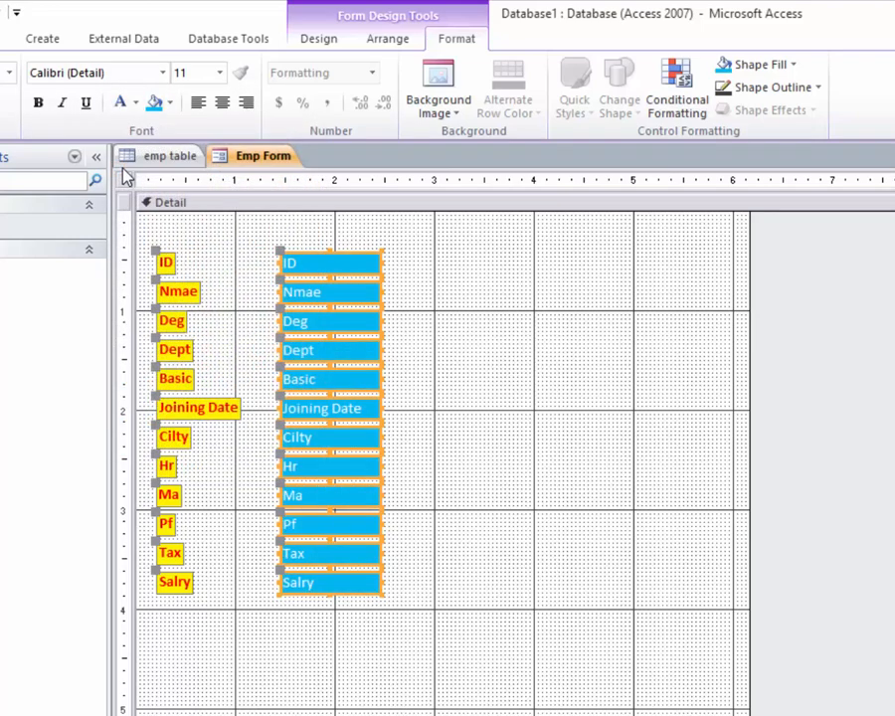
pyautogui.click(224, 104)
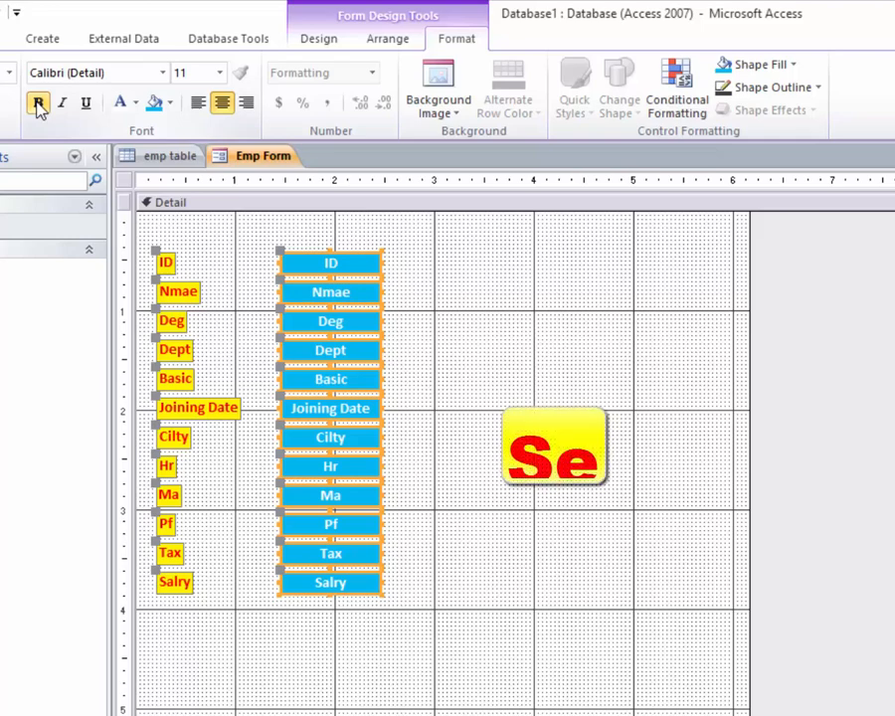
# Display Emp Form in Form View to check the new colours.
pyautogui.click(133, 60)
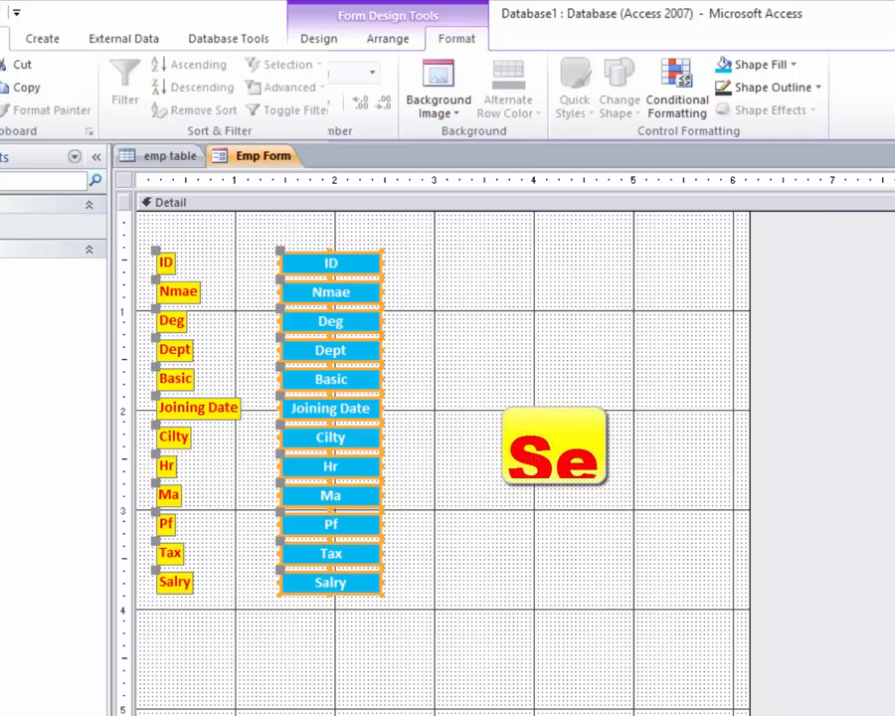
pyautogui.click(42, 169)
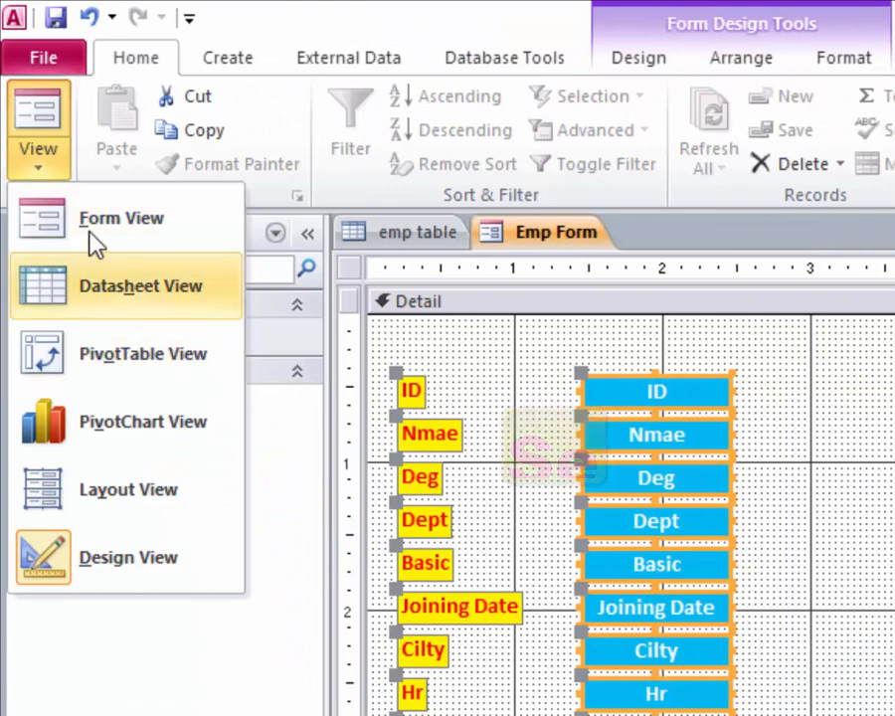
pyautogui.click(96, 226)
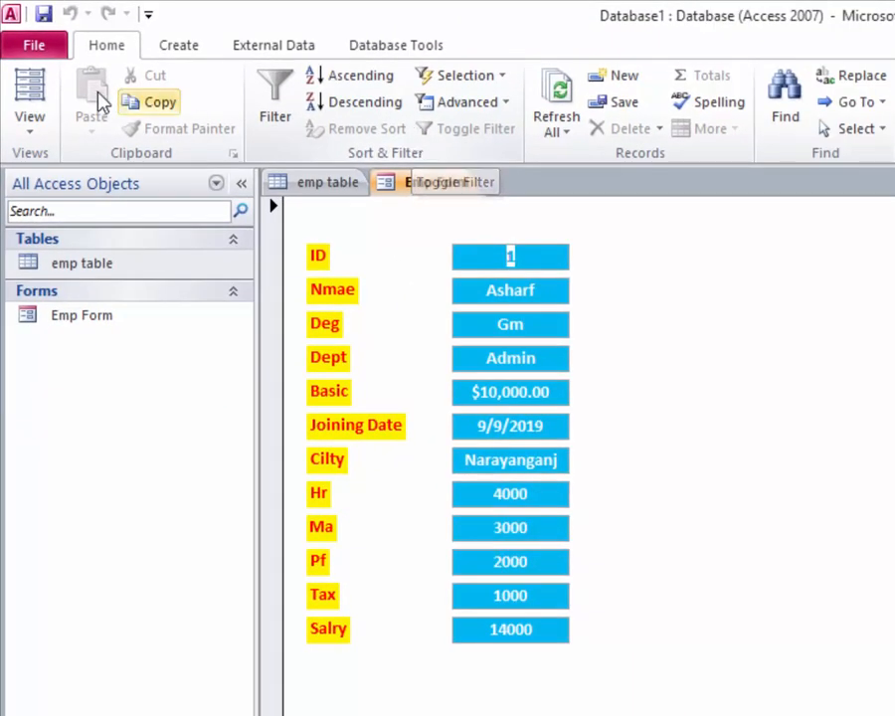
pyautogui.click(30, 95)
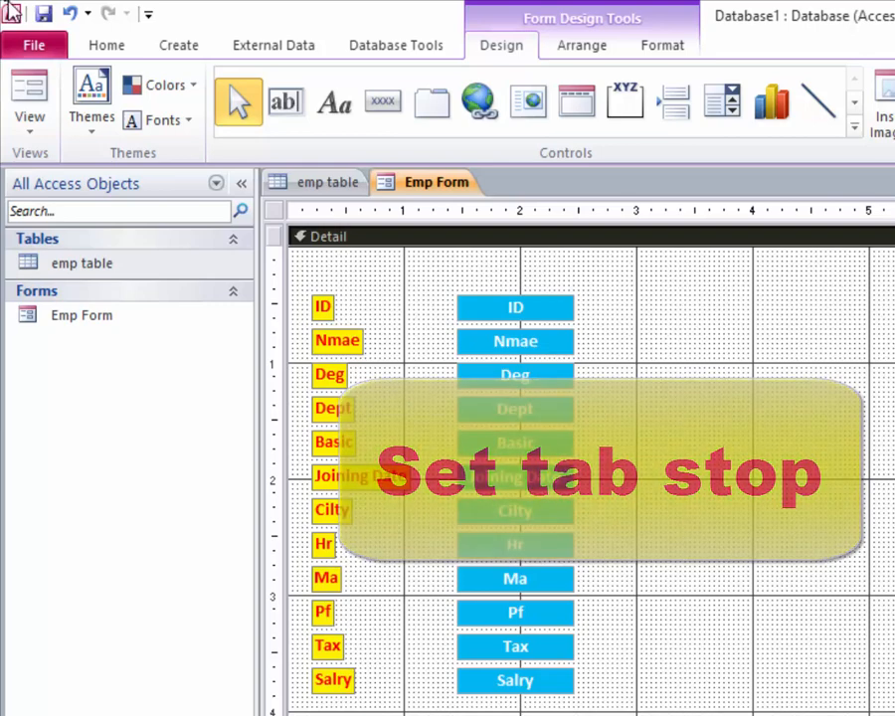
pyautogui.click(29, 135)
pyautogui.click(68, 177)
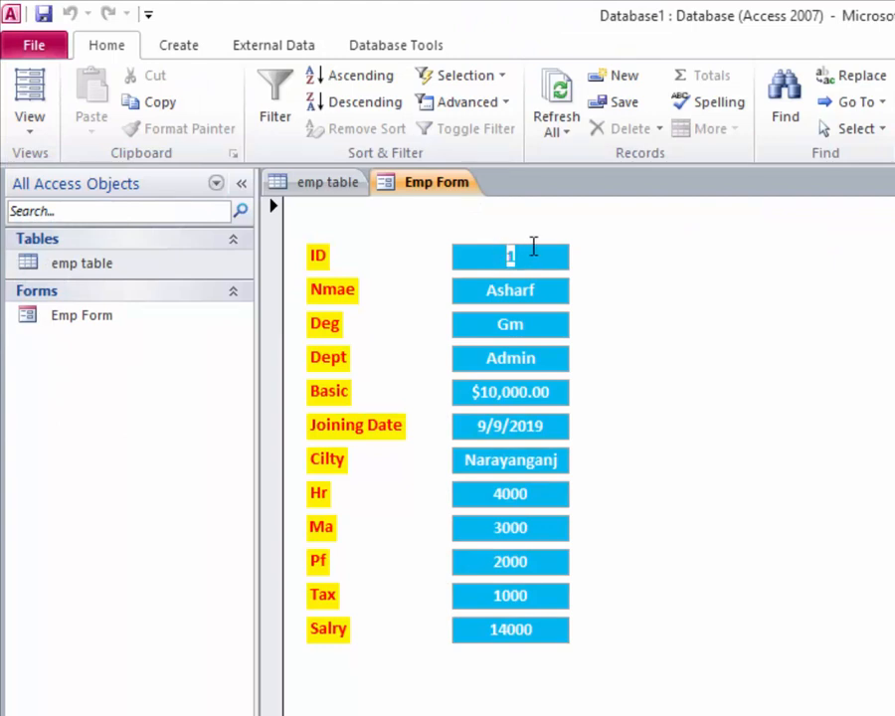
# Move field by field through the first record from Nmae to Tax to examine the tab order.
pyautogui.doubleClick(531, 292)
pyautogui.press('Tab')
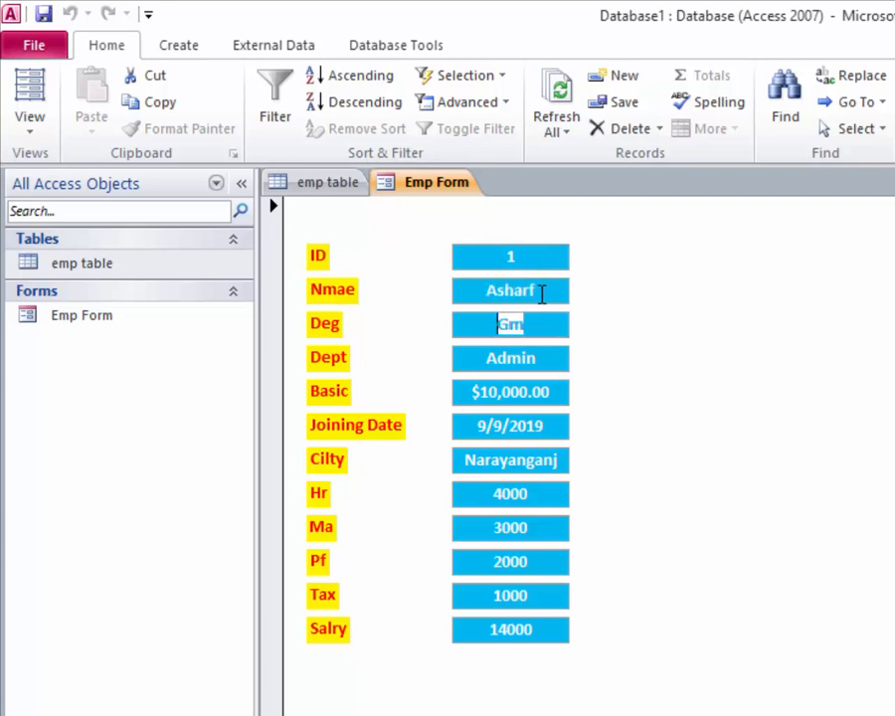
pyautogui.press('Tab')
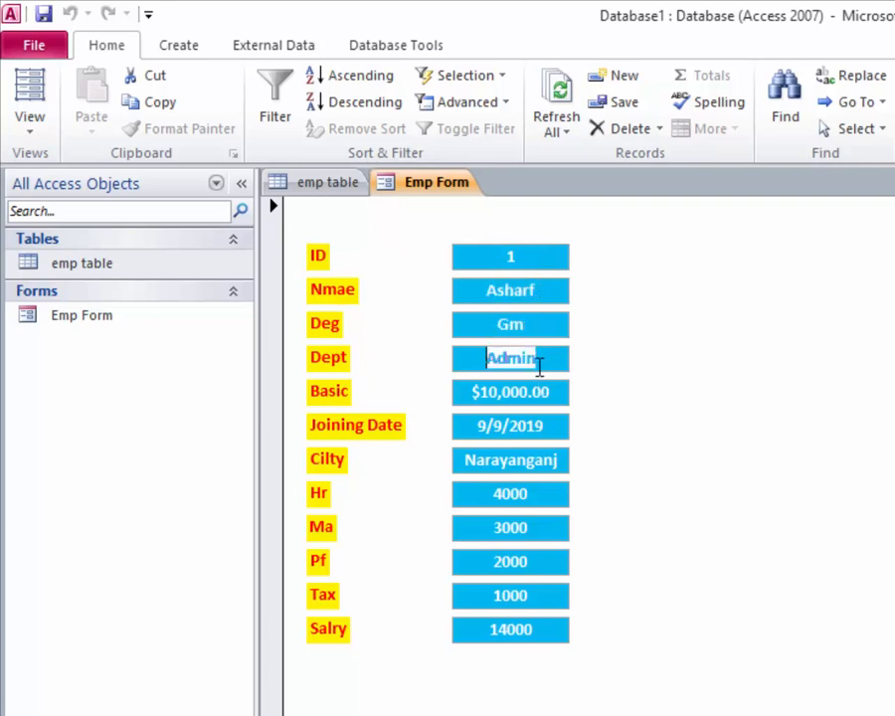
pyautogui.press('Tab')
pyautogui.press('Tab')
pyautogui.press('Tab')
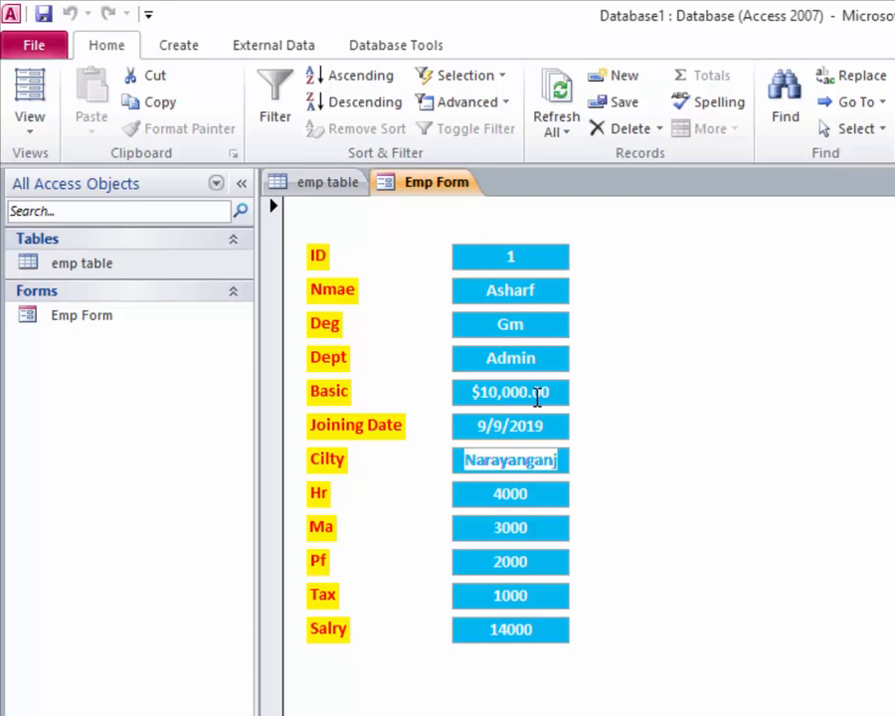
pyautogui.press('Tab')
pyautogui.press('Tab')
pyautogui.press('Tab')
pyautogui.press('Tab')
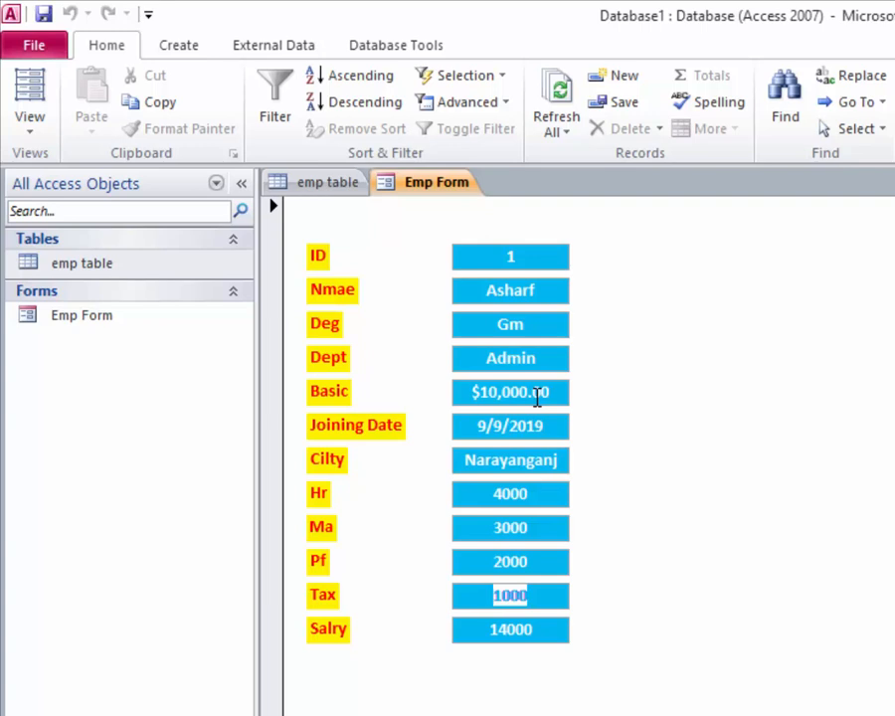
# Move through the first record again, from ID to Pf, to check which fields stop the cursor.
pyautogui.click(534, 256)
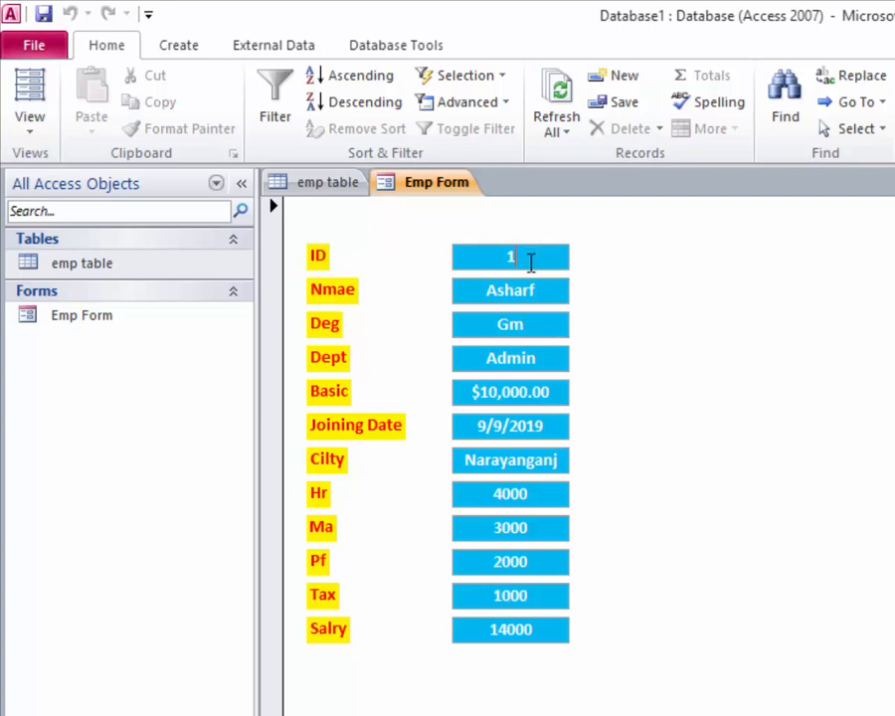
pyautogui.press('Tab')
pyautogui.press('Tab')
pyautogui.press('Tab')
pyautogui.press('Tab')
pyautogui.press('Tab')
pyautogui.press('Tab')
pyautogui.press('Tab')
pyautogui.press('Tab')
pyautogui.press('Tab')
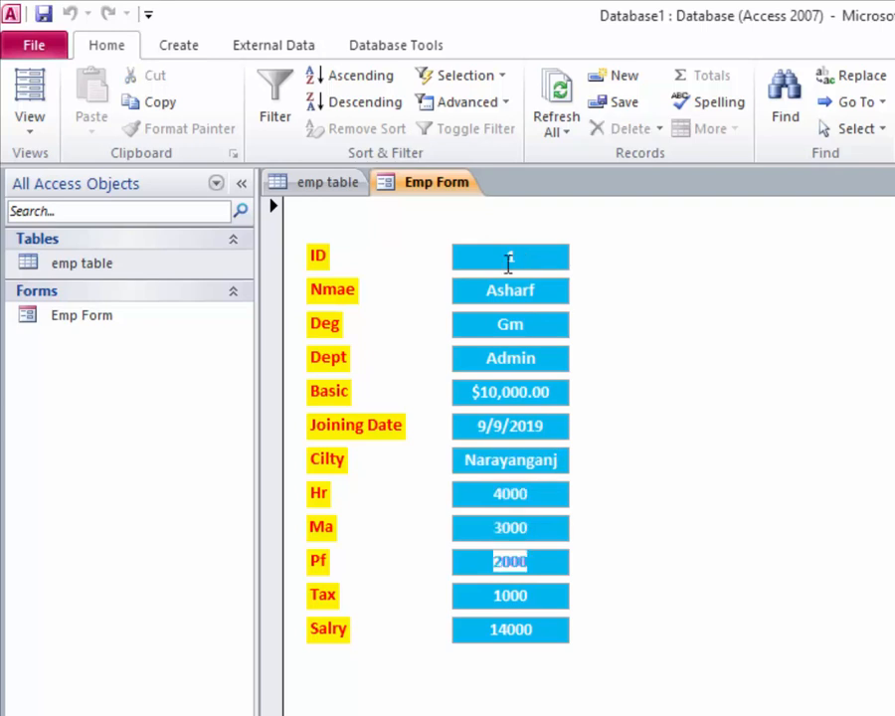
# Test the tab movement through the calculated fields Hr to Tax and from Salry to the next record.
pyautogui.click(527, 256)
pyautogui.click(527, 256)
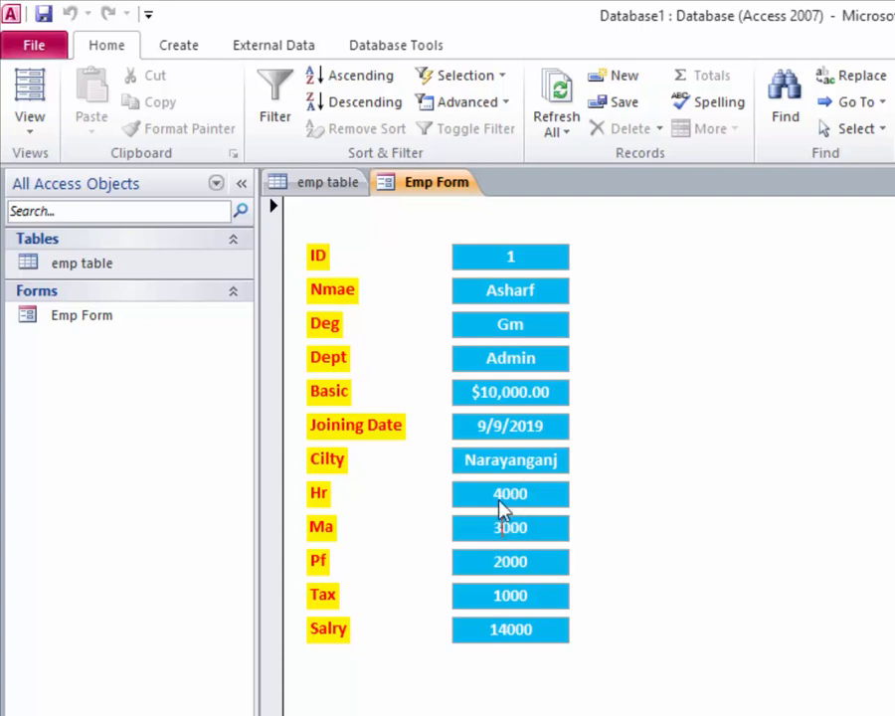
pyautogui.press('Tab')
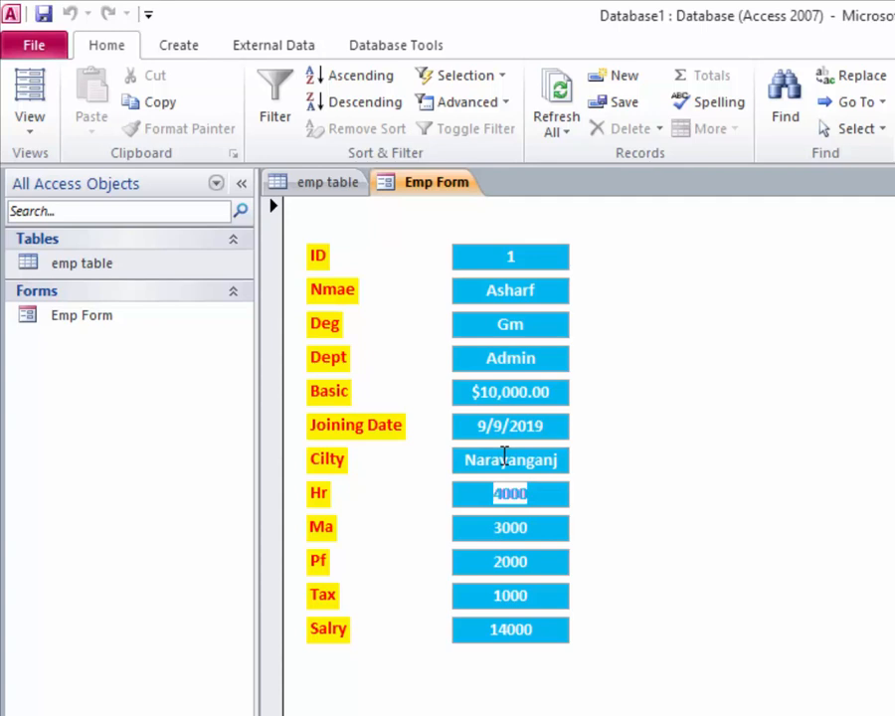
pyautogui.press('Tab')
pyautogui.press('Tab')
pyautogui.press('Tab')
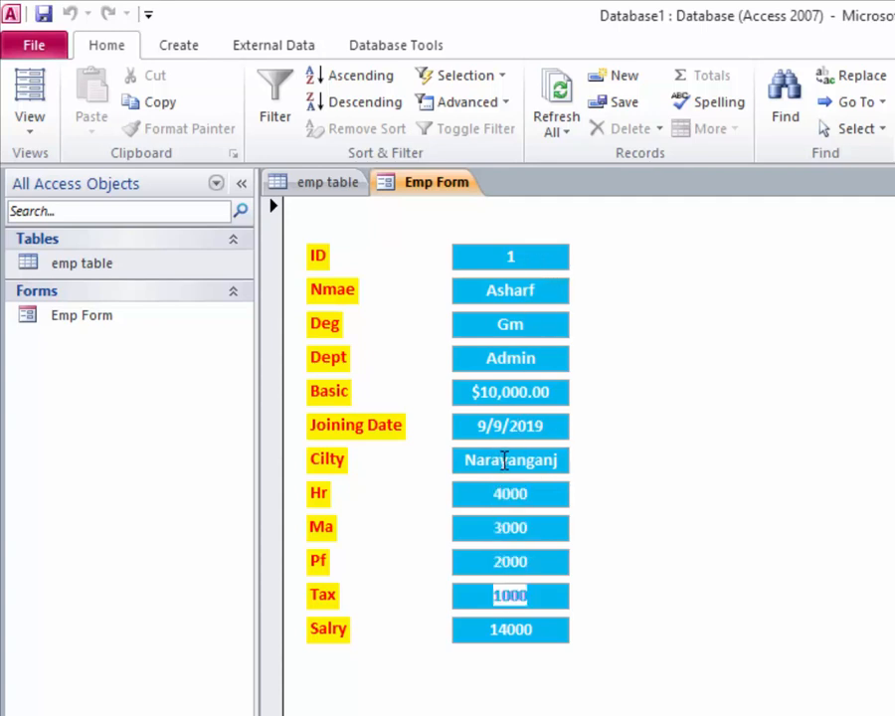
pyautogui.click(504, 460)
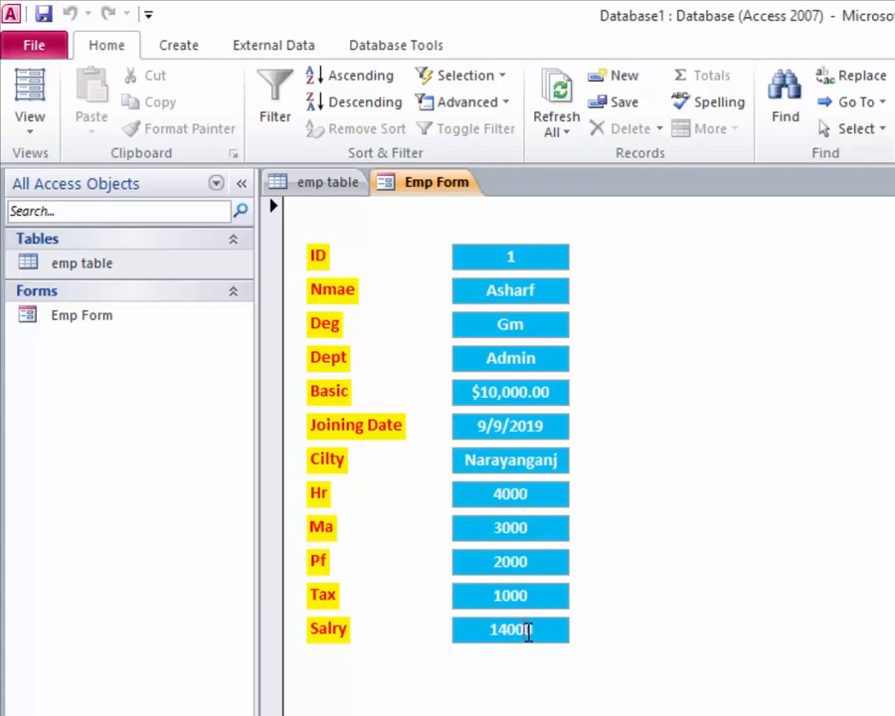
pyautogui.press('Tab')
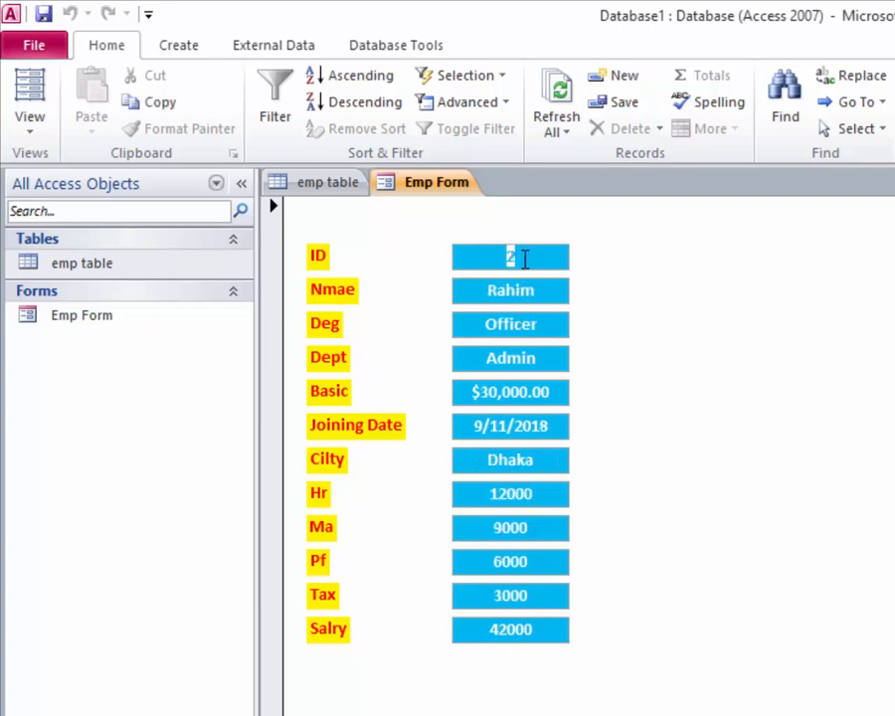
# Return Emp Form to Design View.
pyautogui.click(526, 290)
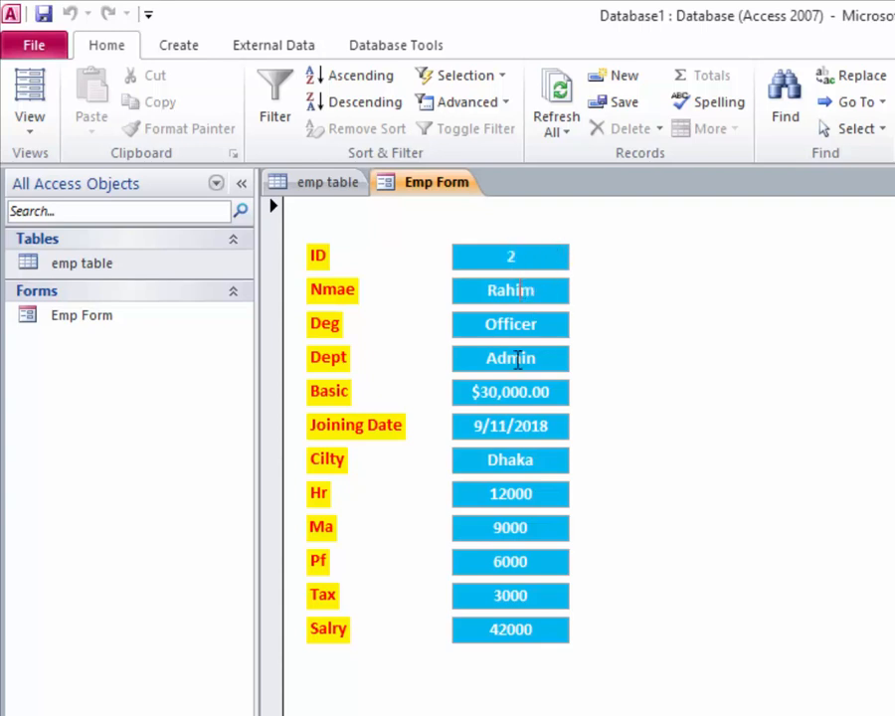
pyautogui.click(34, 135)
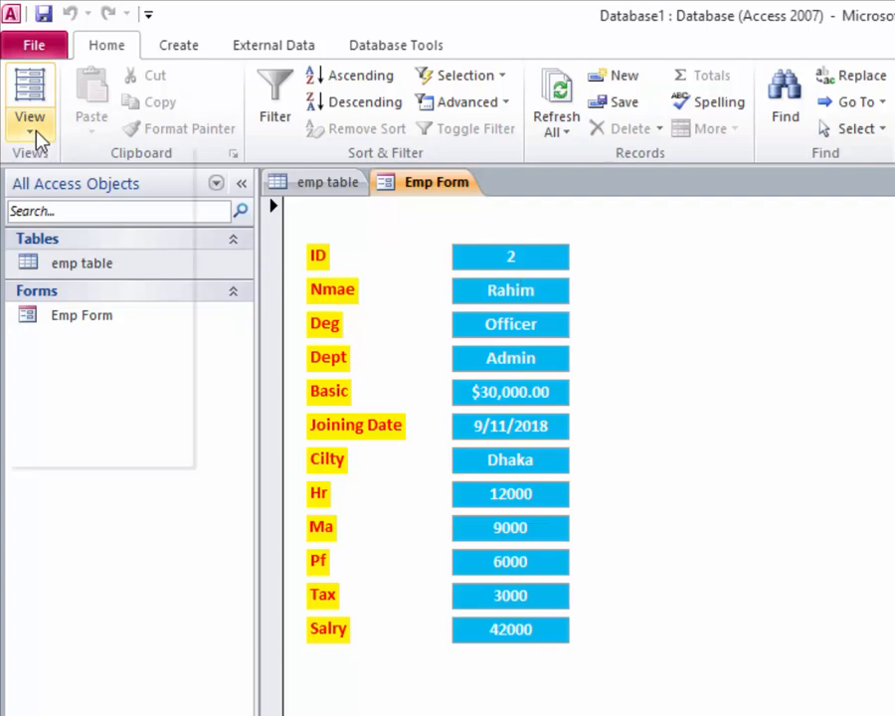
pyautogui.click(92, 439)
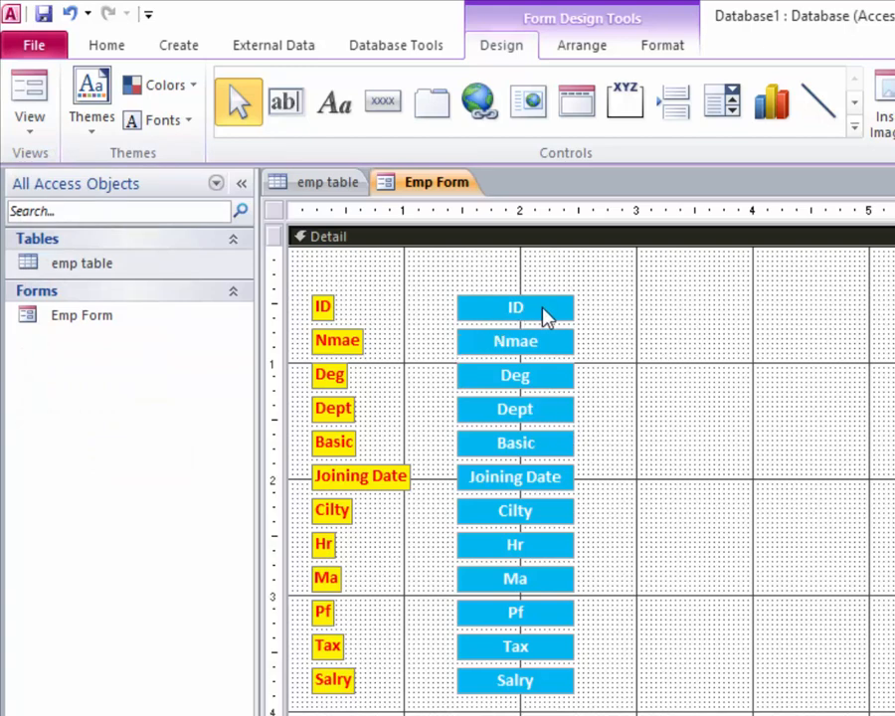
pyautogui.moveTo(385, 291); pyautogui.dragTo(309, 691)
pyautogui.moveTo(626, 262); pyautogui.dragTo(447, 710)
pyautogui.click(705, 427)
# Set the Tab Stop property of the ID text box to No.
pyautogui.click(547, 314)
pyautogui.rightClick(557, 314)
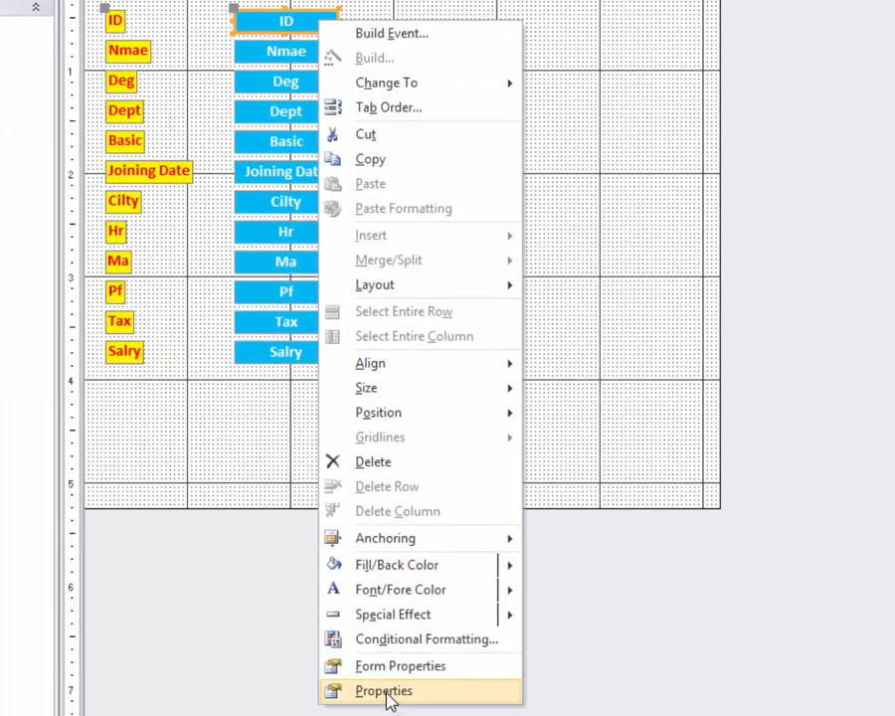
pyautogui.click(386, 691)
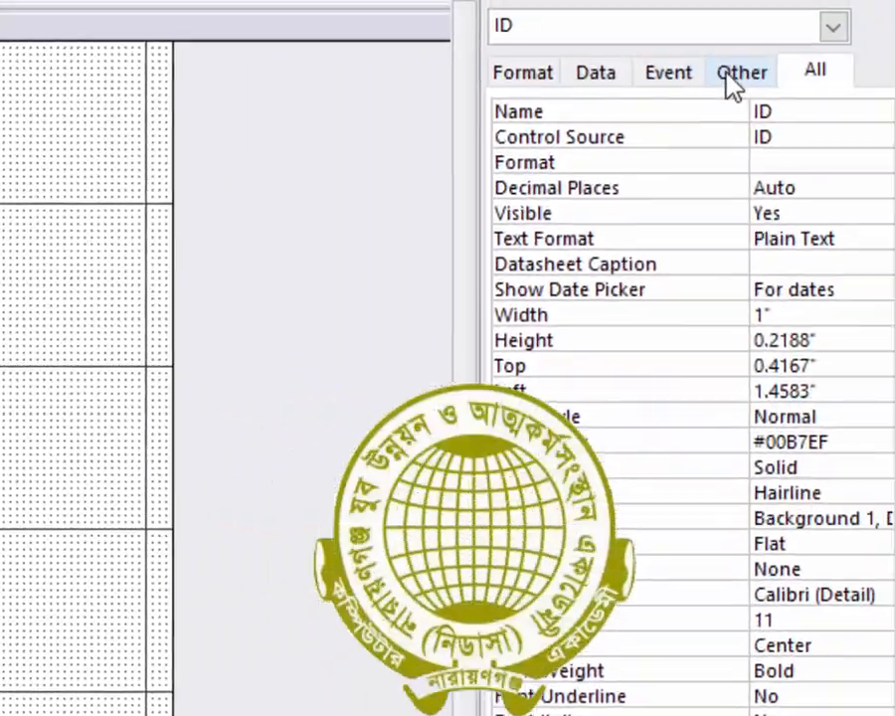
pyautogui.click(733, 75)
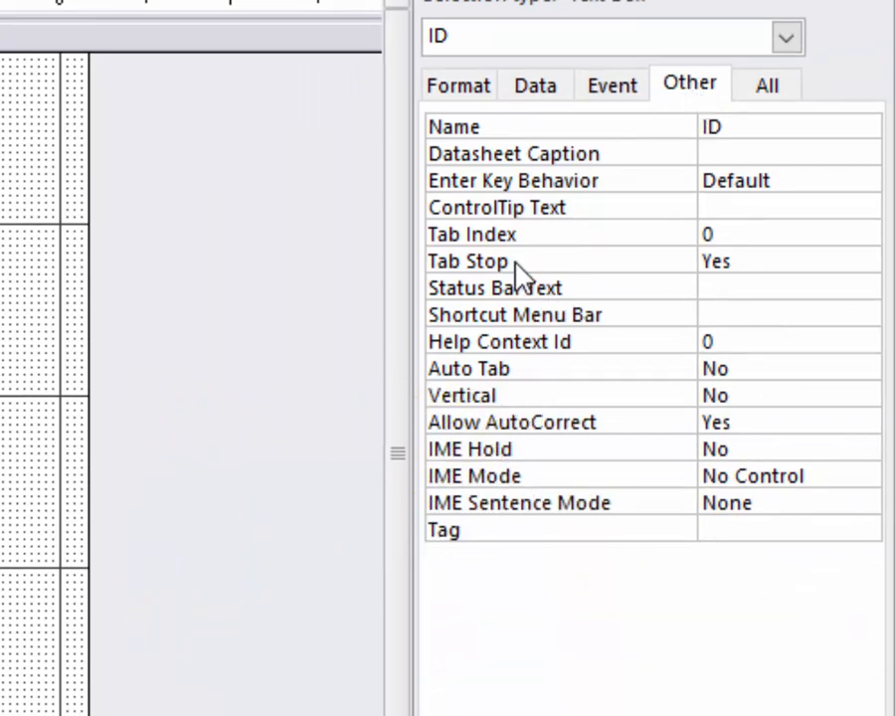
pyautogui.click(773, 261)
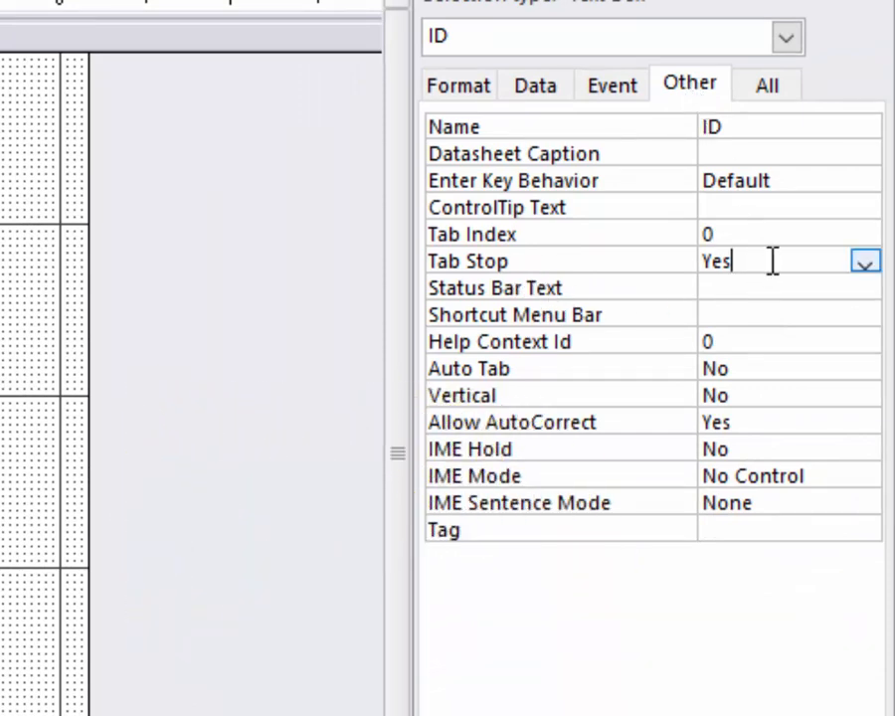
pyautogui.click(864, 262)
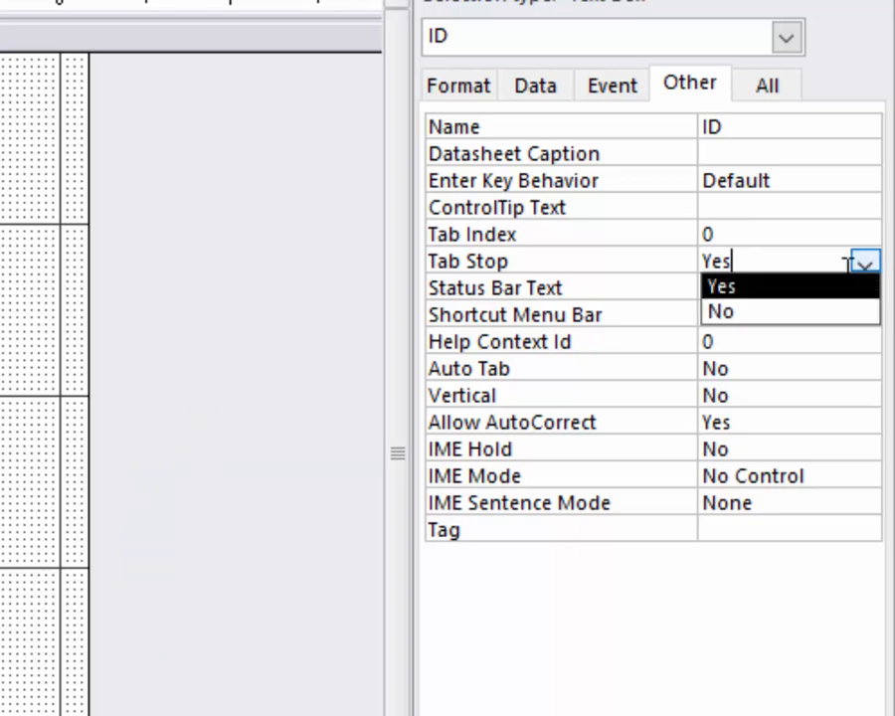
pyautogui.click(726, 311)
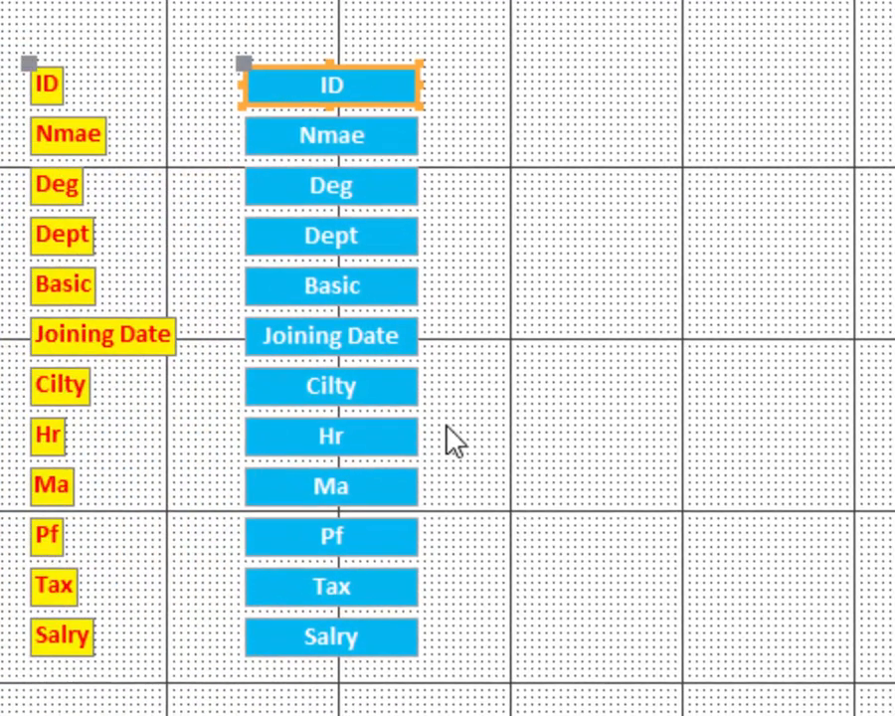
# Set the Tab Stop property of the Hr, Ma, Pf and Tax text boxes to No.
pyautogui.moveTo(447, 428); pyautogui.dragTo(313, 597)
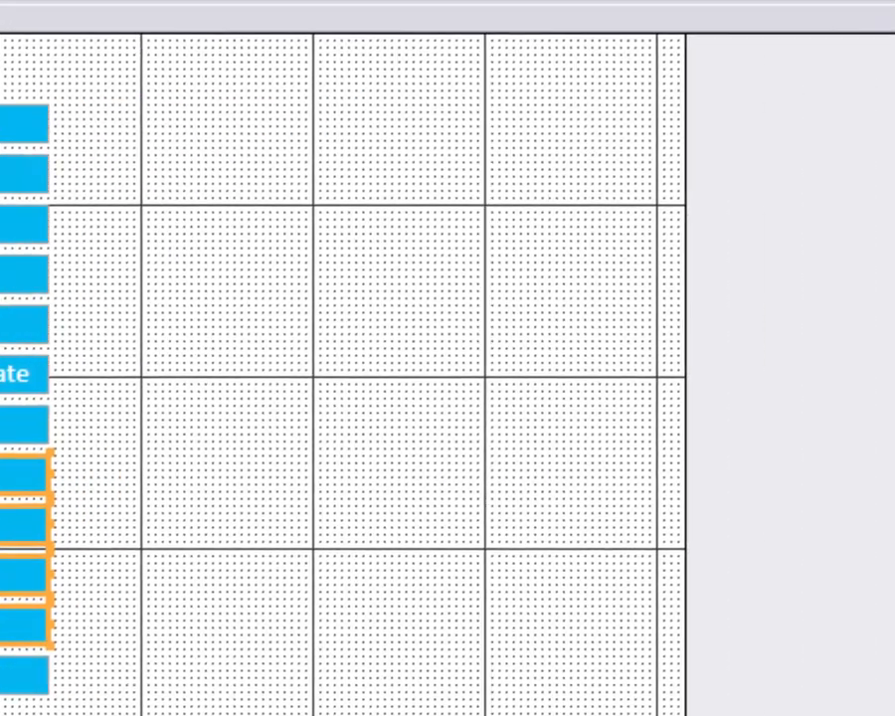
pyautogui.click(723, 265)
pyautogui.click(597, 318)
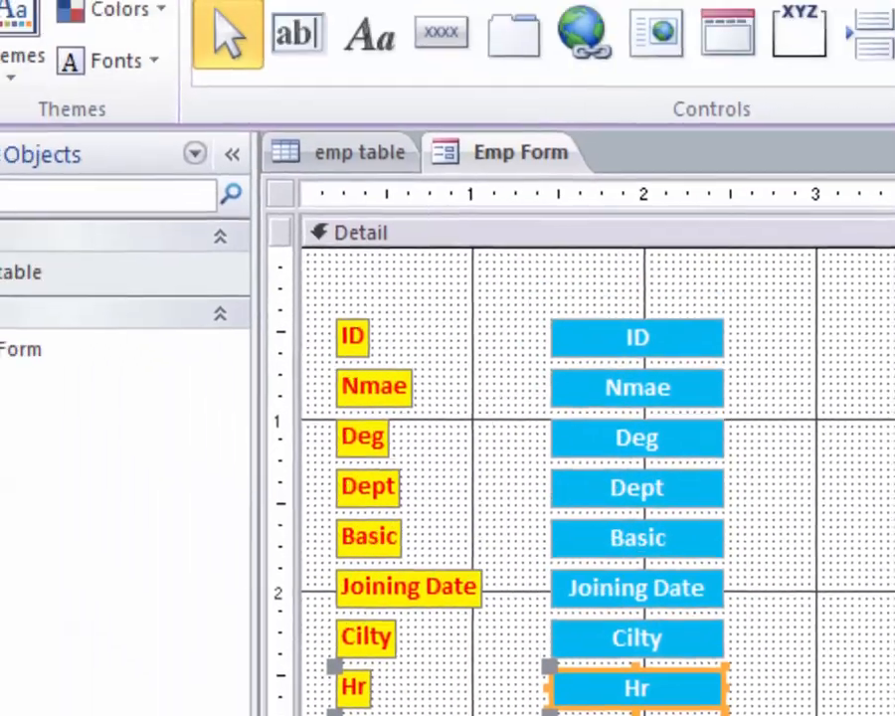
# Switch Emp Form to Form View and tab through the first record from Nmae to Cilty to test the tab stops.
pyautogui.click(43, 184)
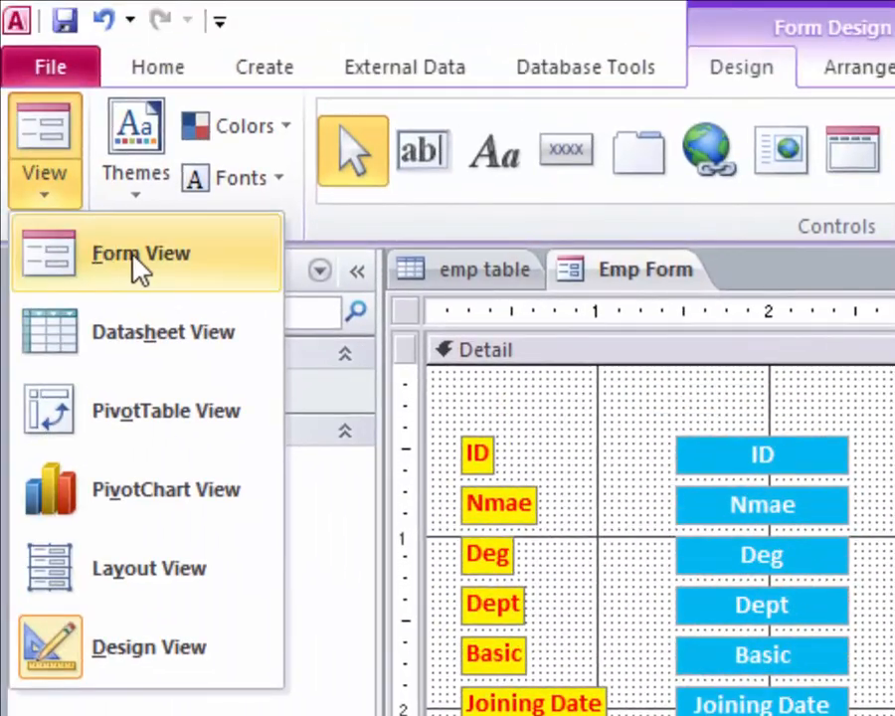
pyautogui.click(134, 256)
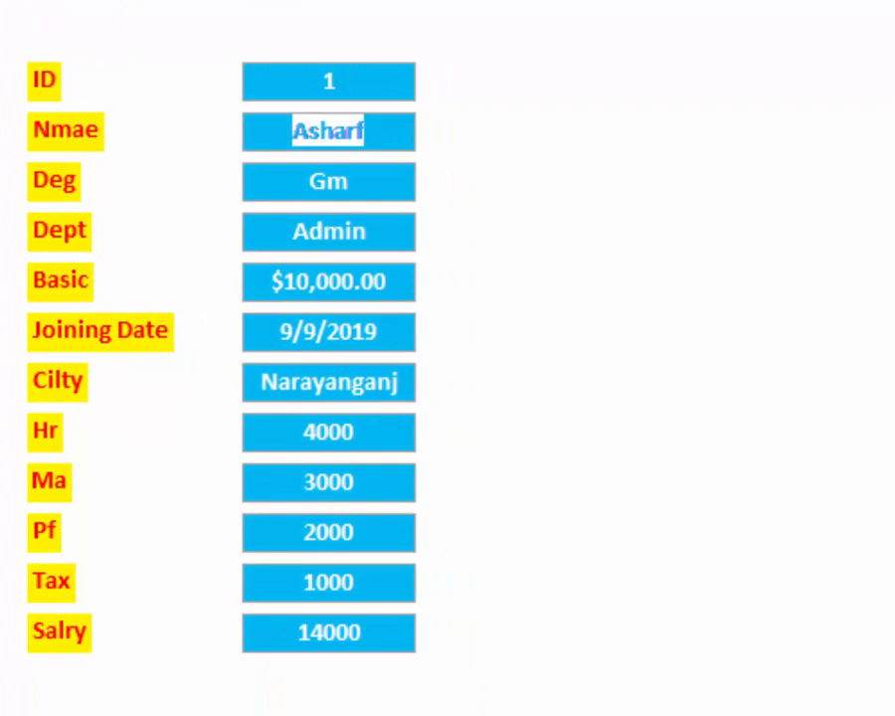
pyautogui.press('Tab')
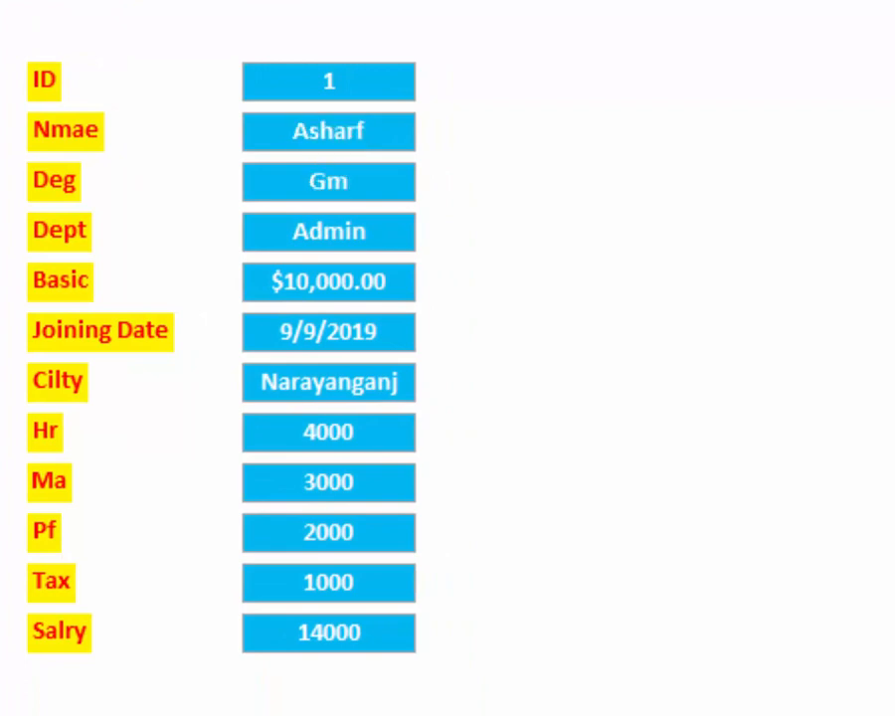
pyautogui.press('Tab')
pyautogui.press('Tab')
pyautogui.press('Tab')
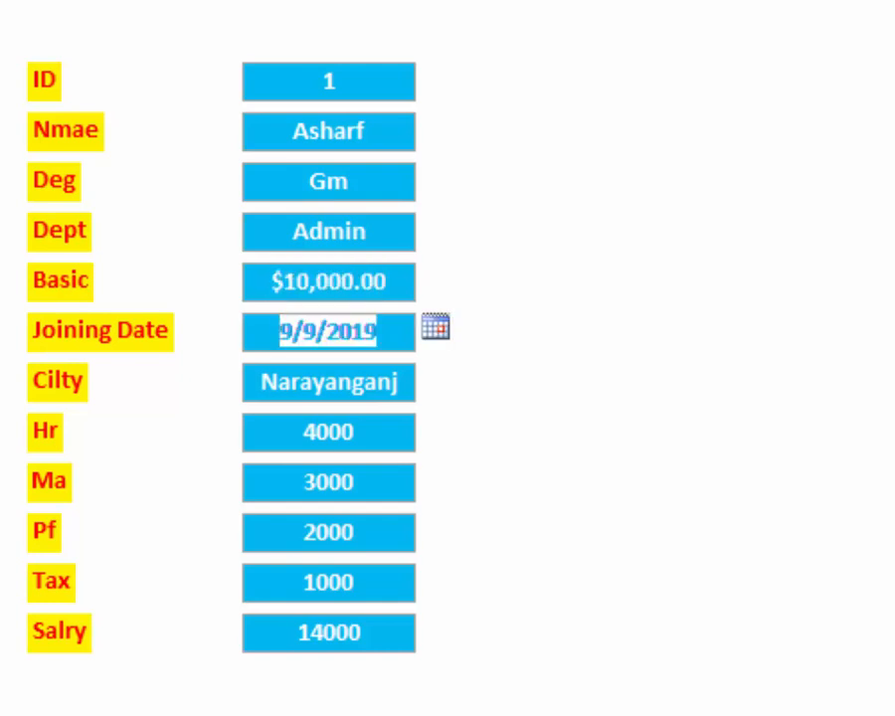
pyautogui.press('Tab')
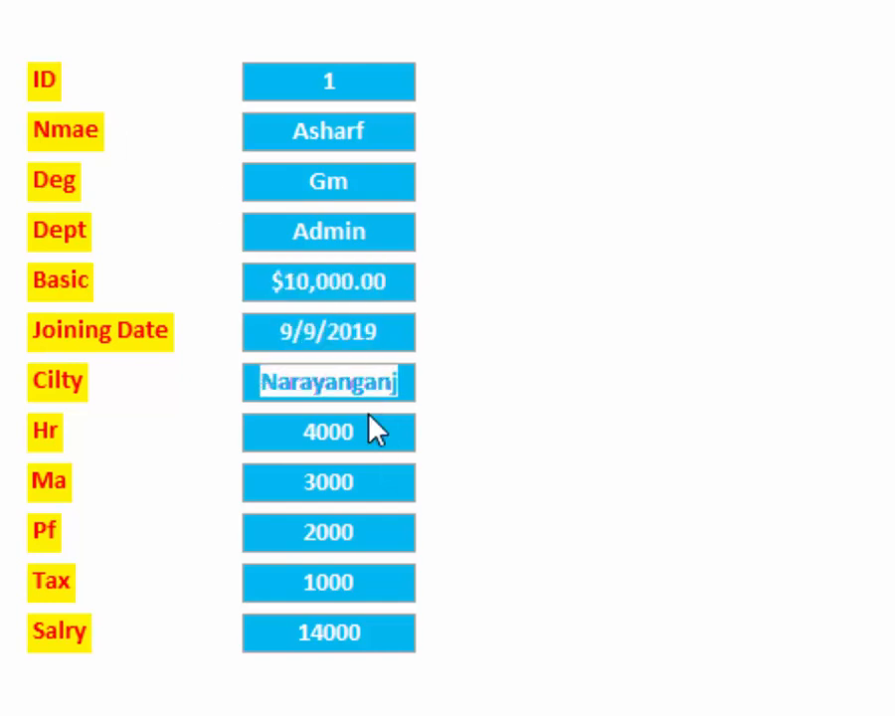
# Test the tab movement from Salry in the first record through the second record's fields and on past its Salry.
pyautogui.doubleClick(332, 633)
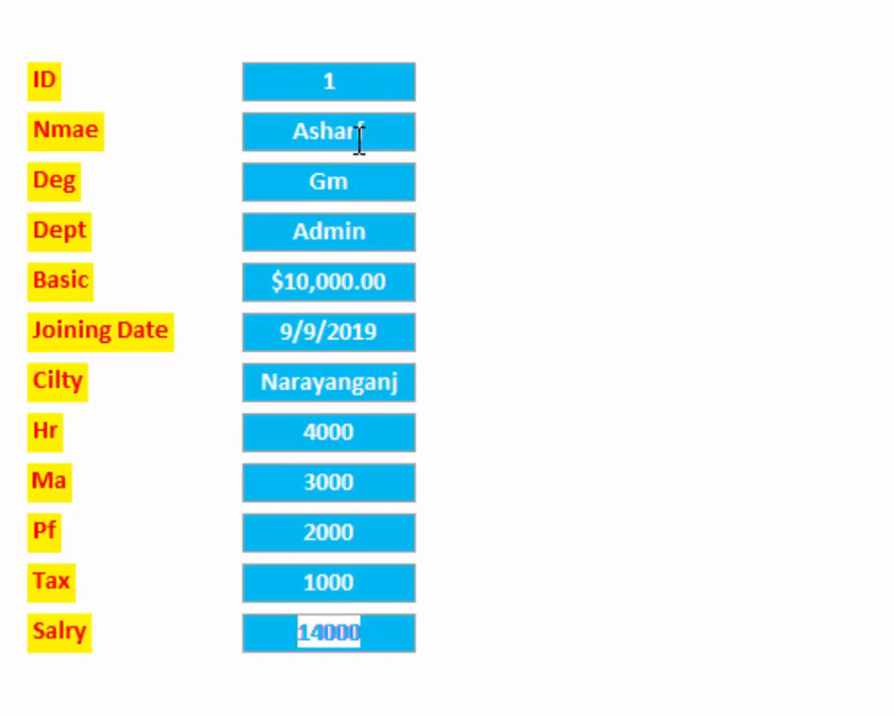
pyautogui.press('Tab')
pyautogui.press('Tab')
pyautogui.press('Tab')
pyautogui.press('Tab')
pyautogui.press('Tab')
pyautogui.press('Tab')
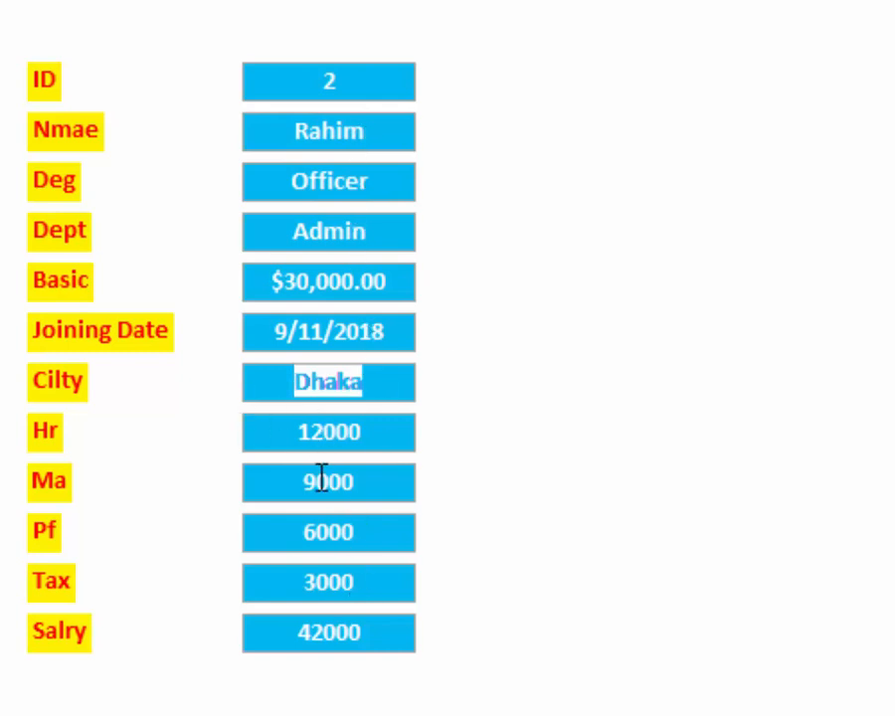
pyautogui.doubleClick(386, 636)
pyautogui.press('Tab')
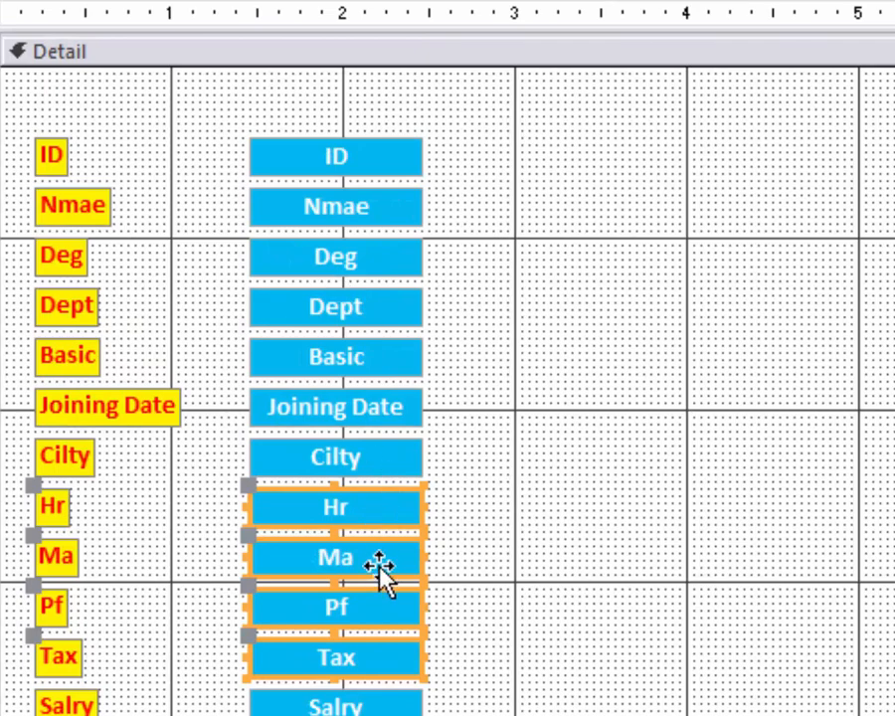
# Reopen the properties of the Hr, Ma, Pf and Tax text boxes and check their Tab Stop setting.
pyautogui.rightClick(379, 569)
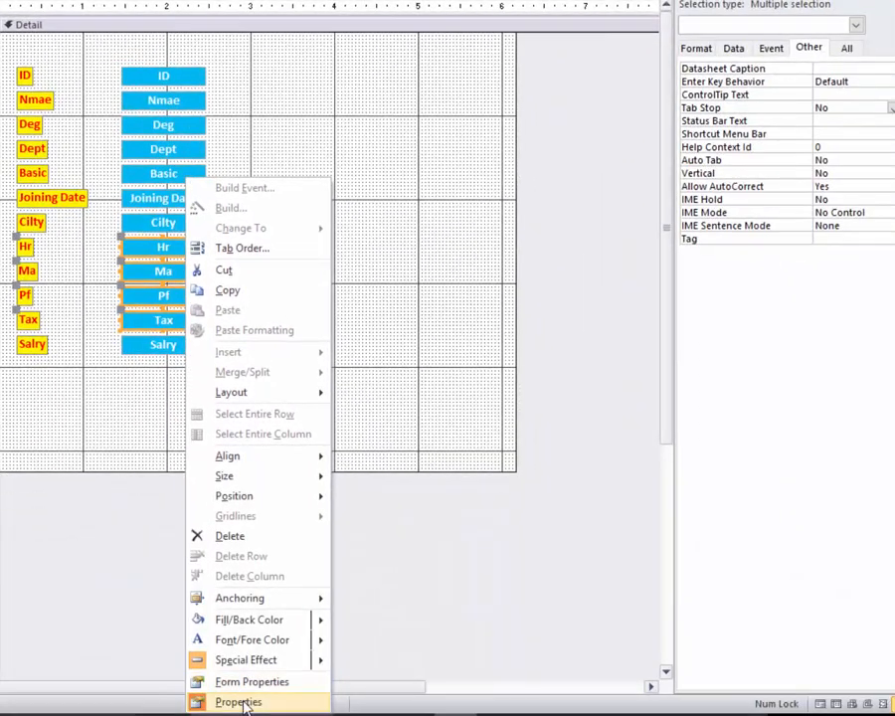
pyautogui.click(239, 702)
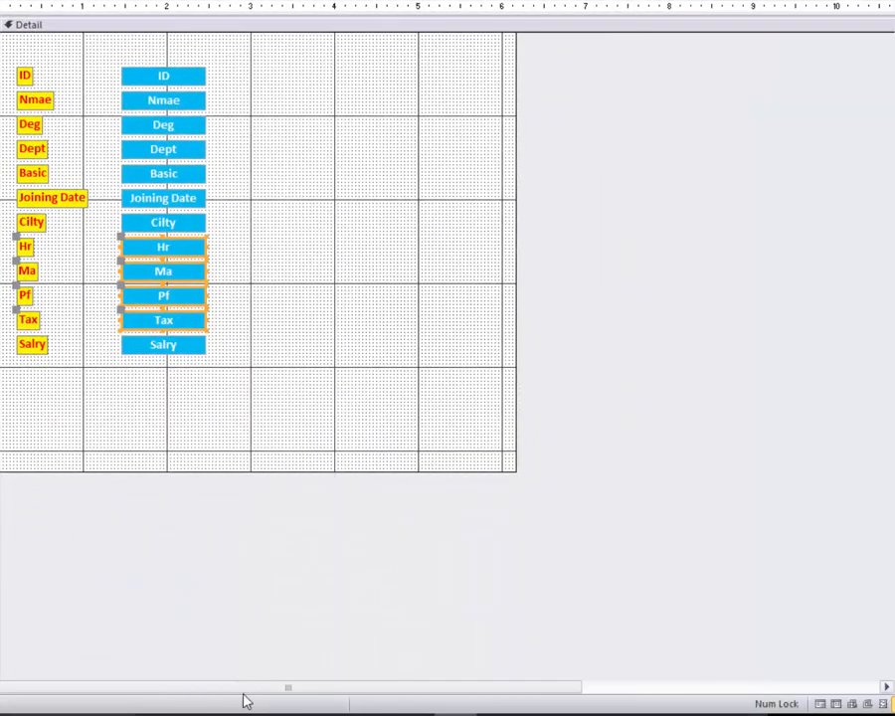
pyautogui.rightClick(157, 273)
pyautogui.click(199, 701)
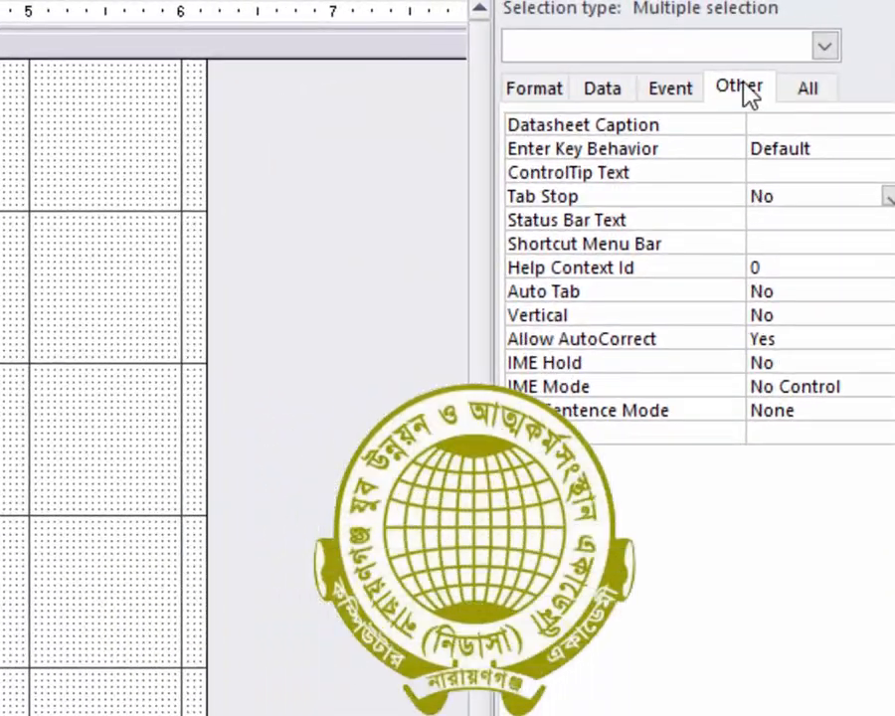
pyautogui.click(780, 59)
pyautogui.click(776, 196)
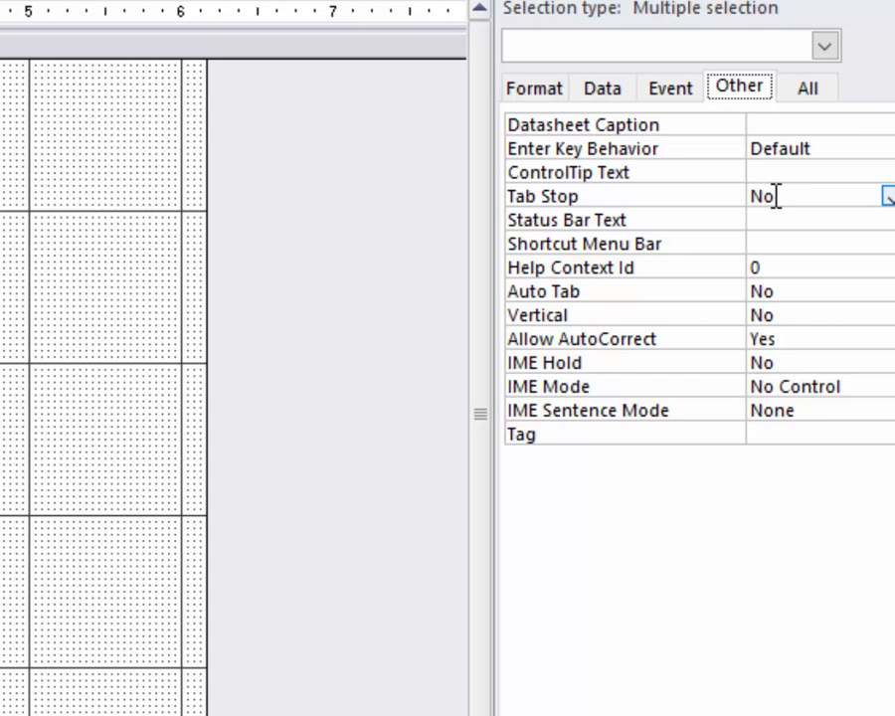
pyautogui.click(884, 197)
pyautogui.click(840, 220)
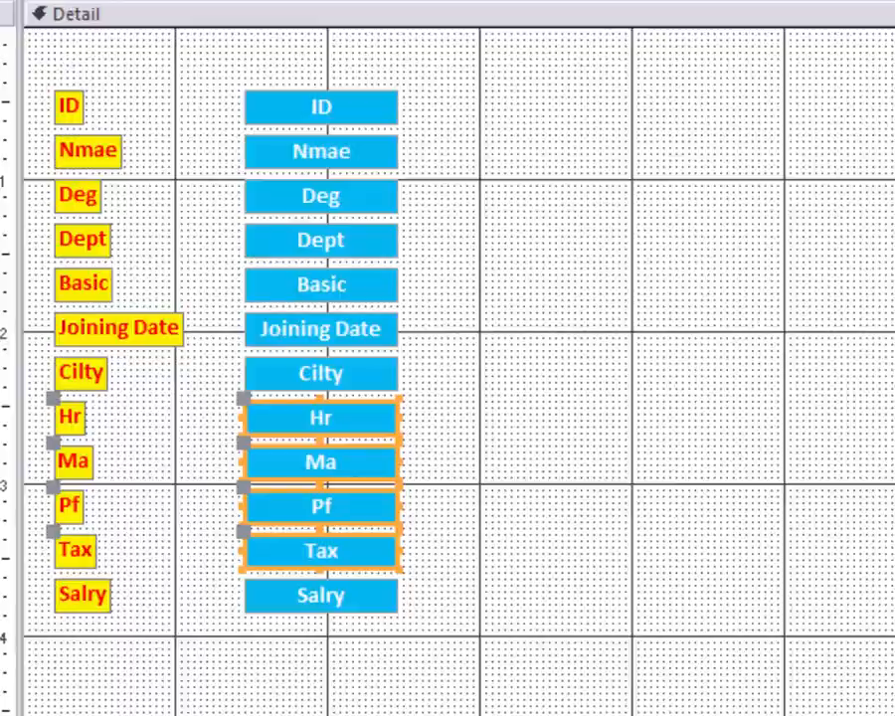
# Show the form in Form View and tab through the first record from Nmae to Salry to recheck the skipped fields.
pyautogui.press('F5')
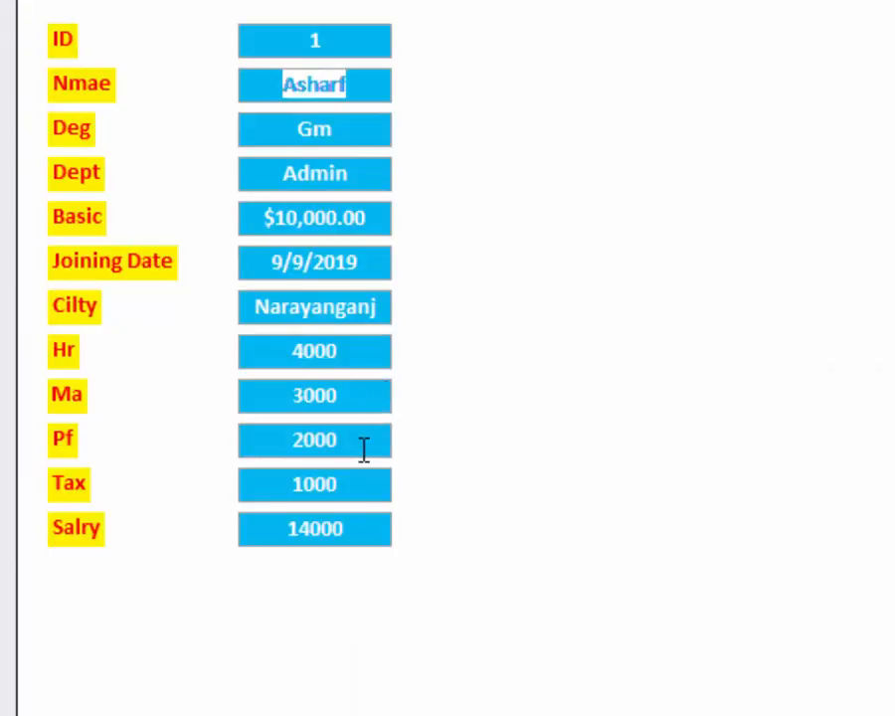
pyautogui.press('Tab')
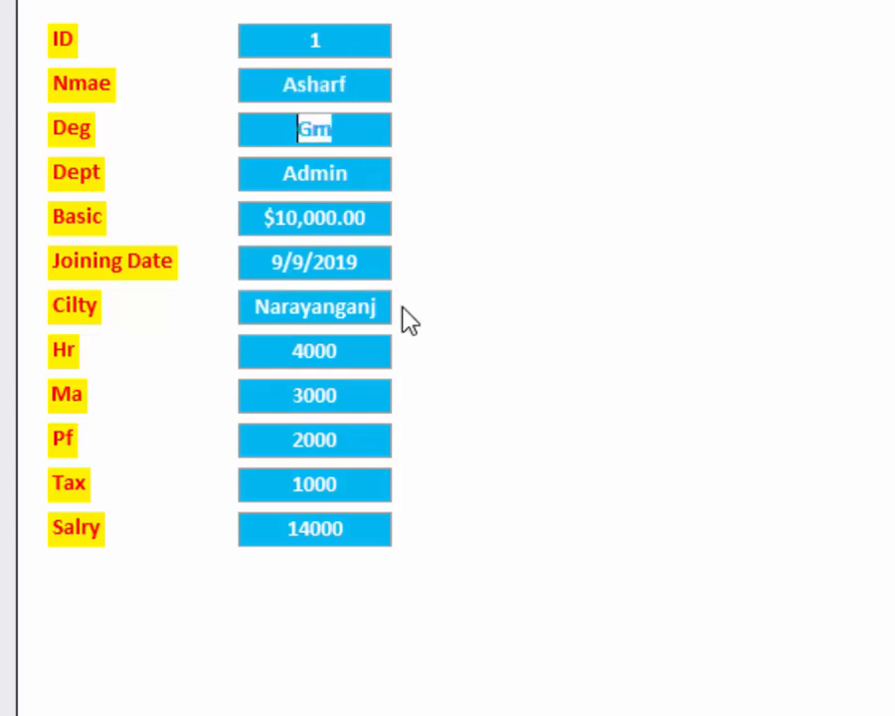
pyautogui.press('Tab')
pyautogui.press('Tab')
pyautogui.press('Tab')
pyautogui.press('Tab')
pyautogui.press('Tab')
pyautogui.press('Tab')
pyautogui.press('Tab')
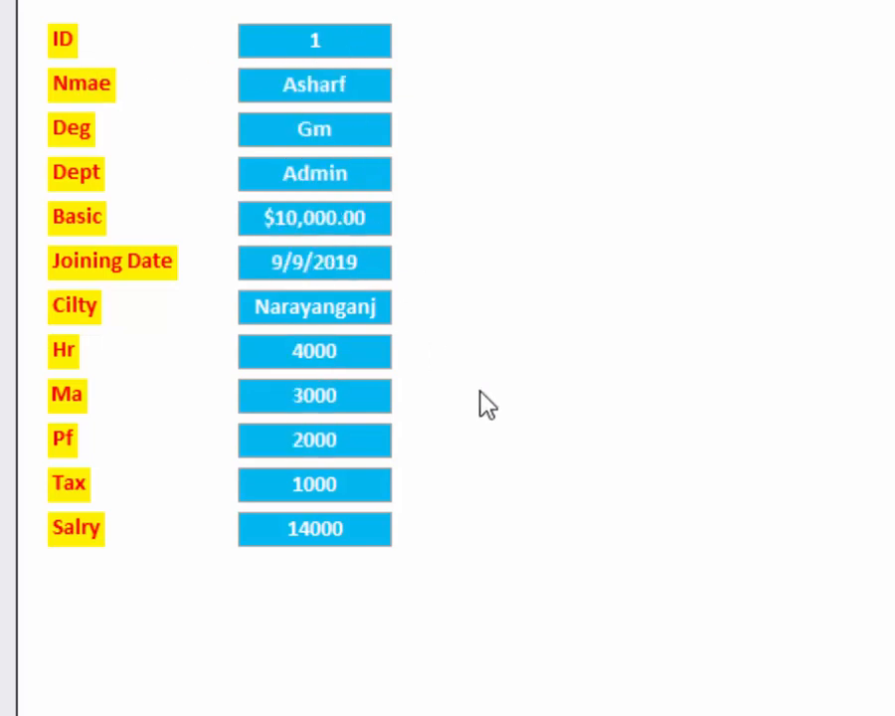
pyautogui.press('Tab')
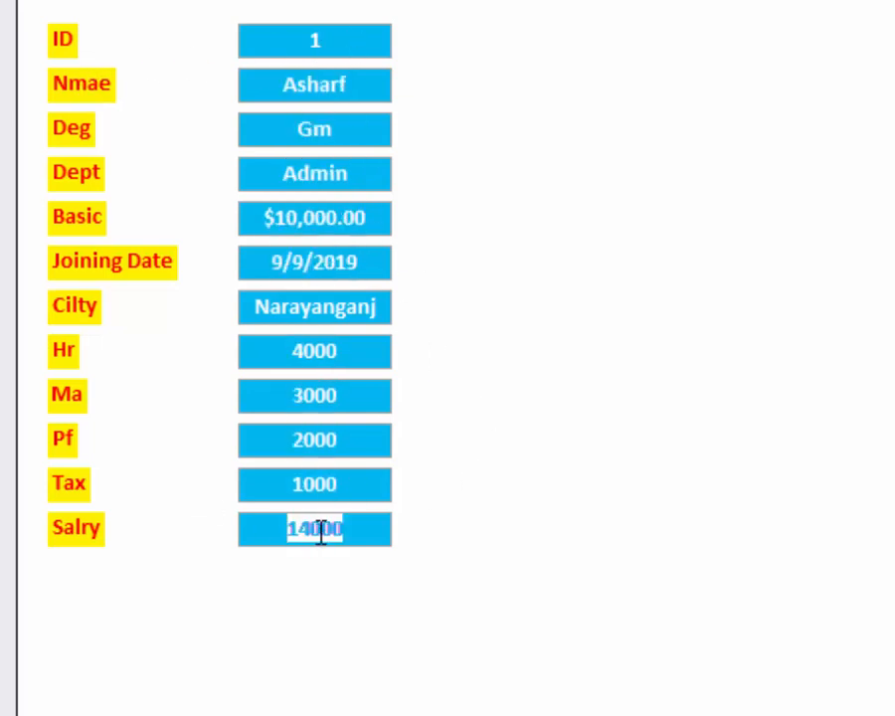
pyautogui.press('Tab')
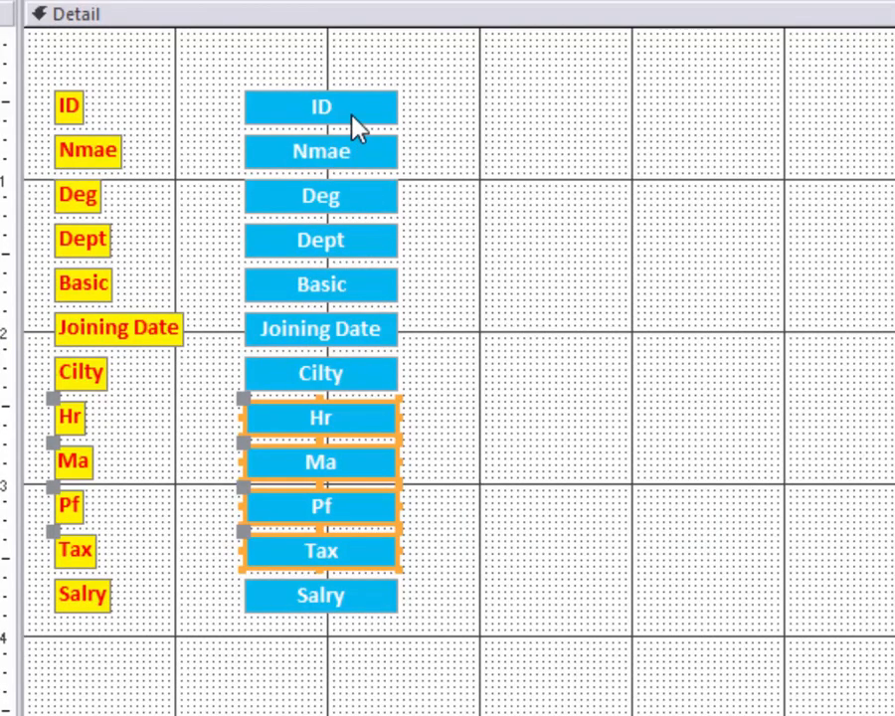
pyautogui.click(353, 115)
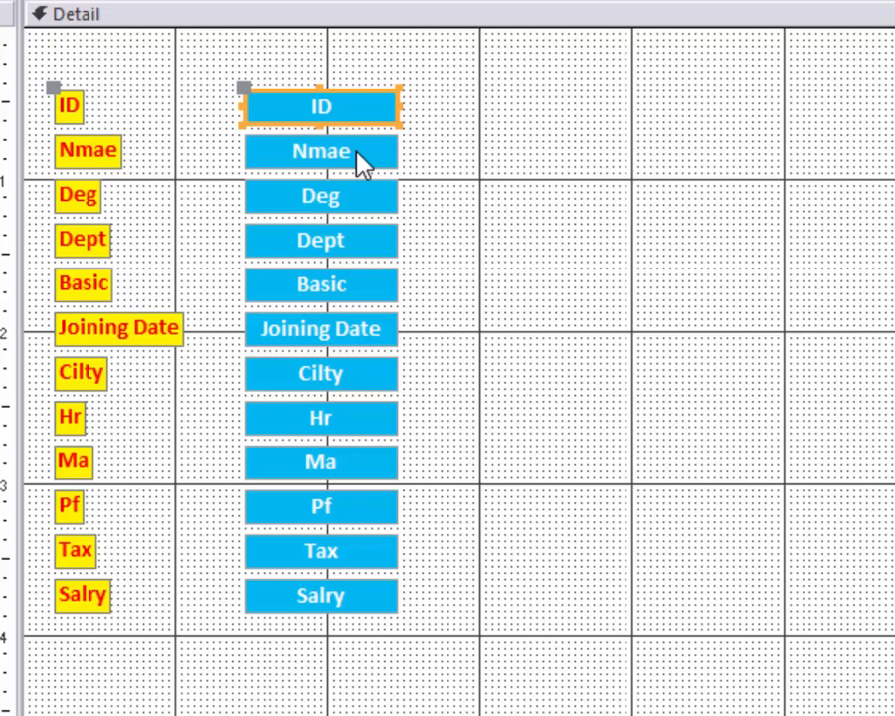
pyautogui.click(350, 104)
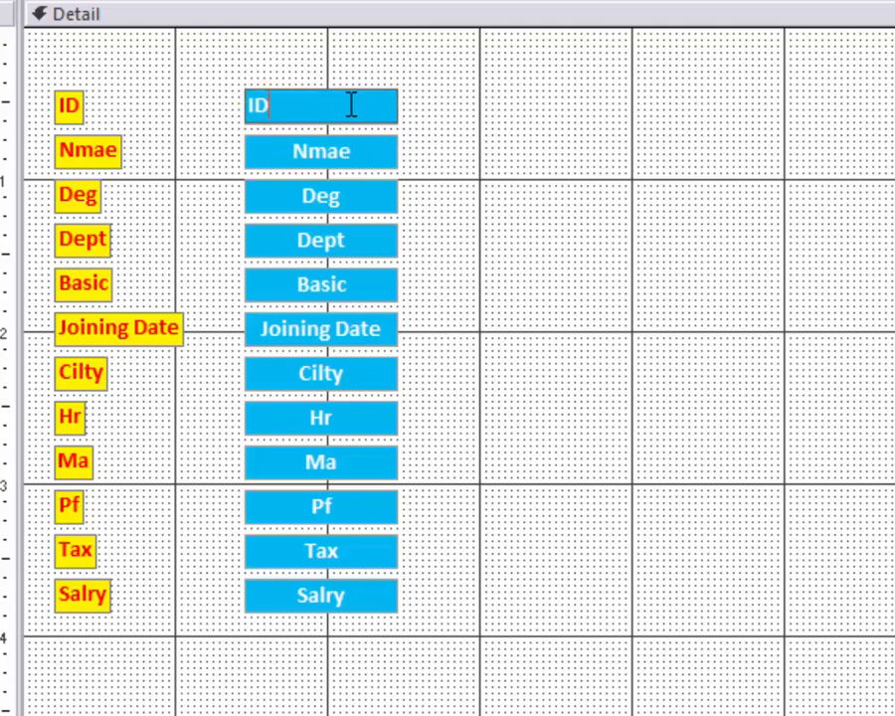
pyautogui.click(343, 150)
pyautogui.click(343, 202)
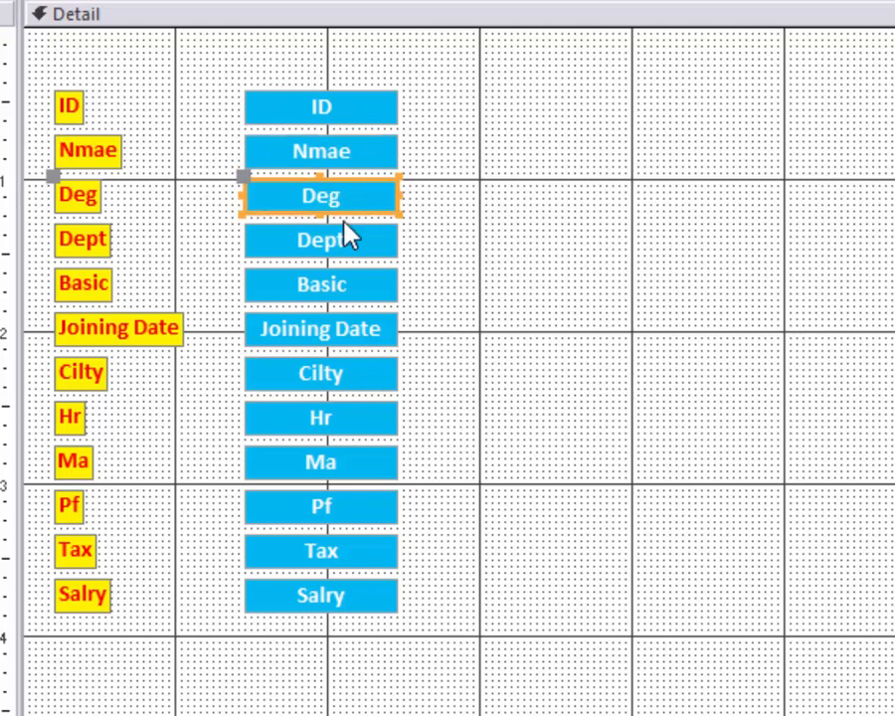
pyautogui.keyDown('shift'); pyautogui.click(335, 249); pyautogui.keyUp('shift')
pyautogui.click(338, 256)
pyautogui.click(368, 291)
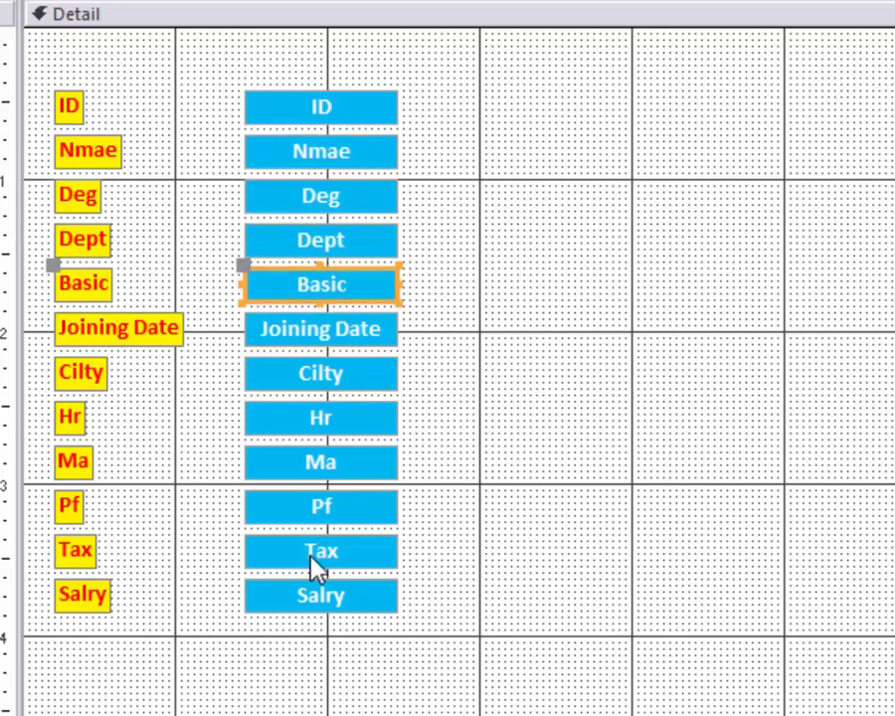
pyautogui.click(351, 157)
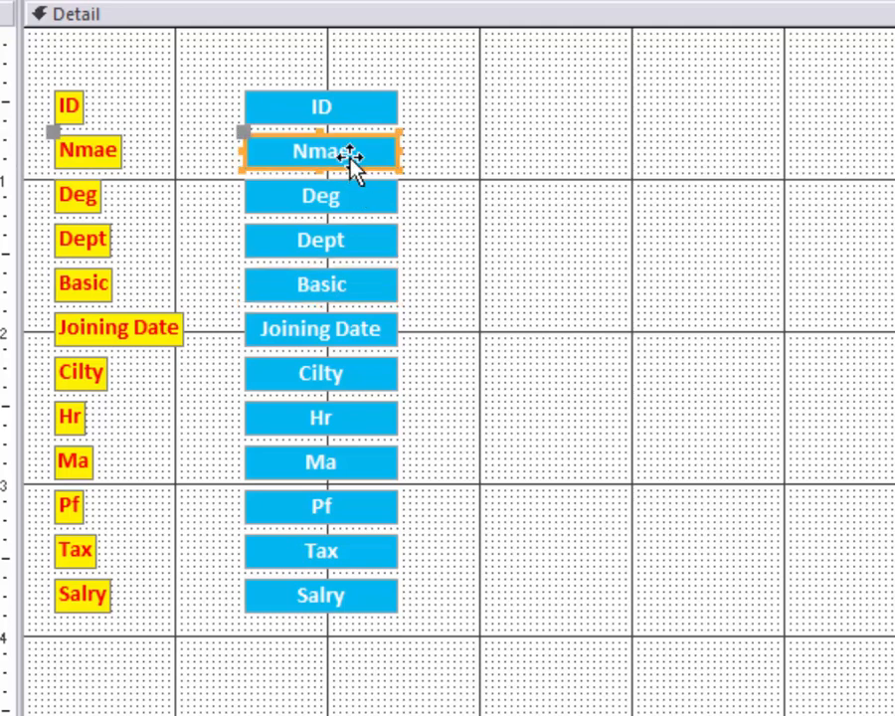
pyautogui.click(348, 393)
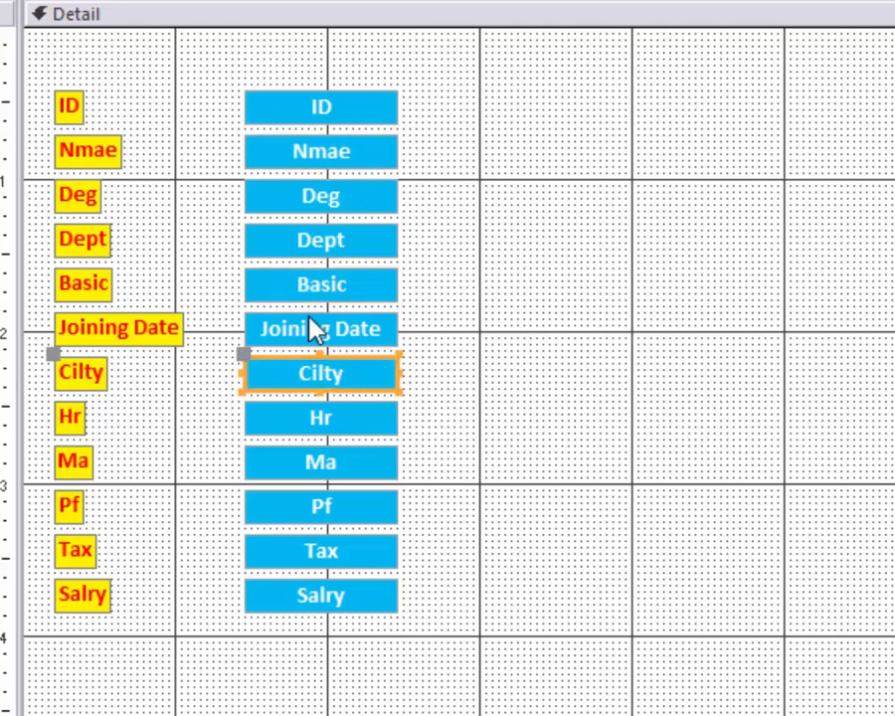
pyautogui.click(331, 245)
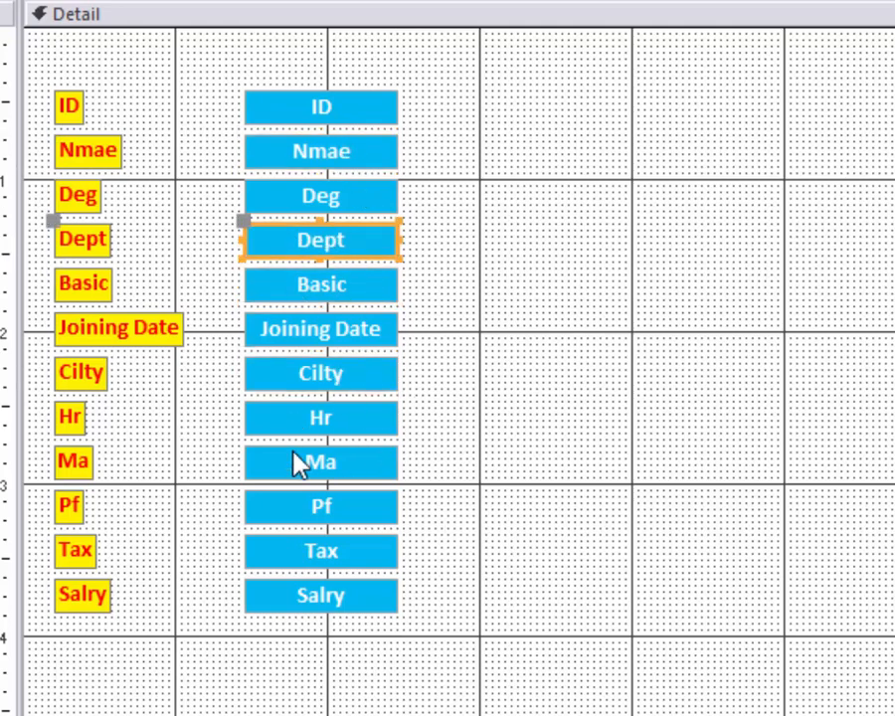
pyautogui.click(348, 328)
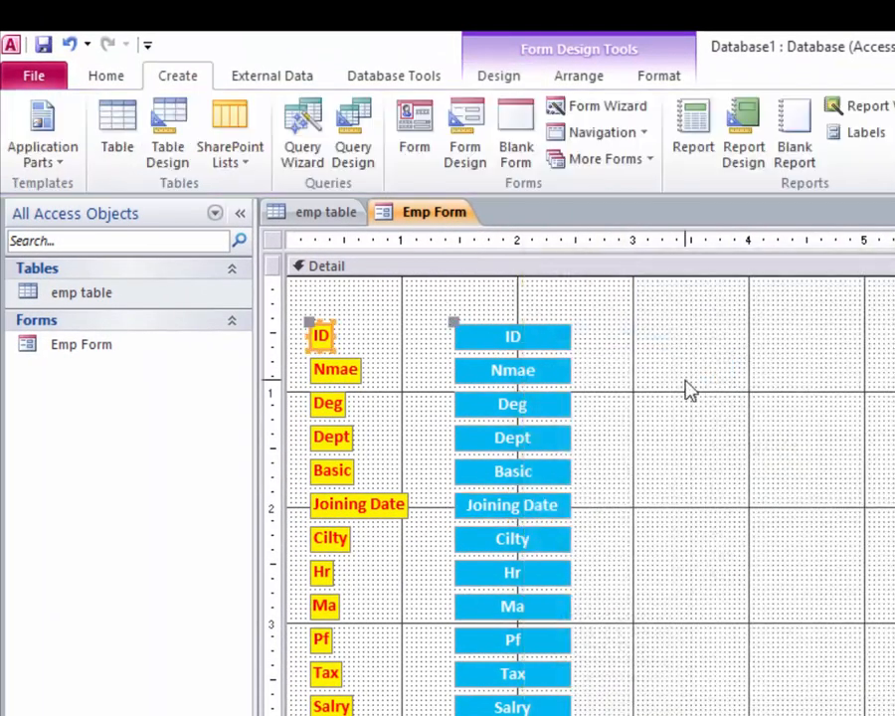
pyautogui.click(686, 388)
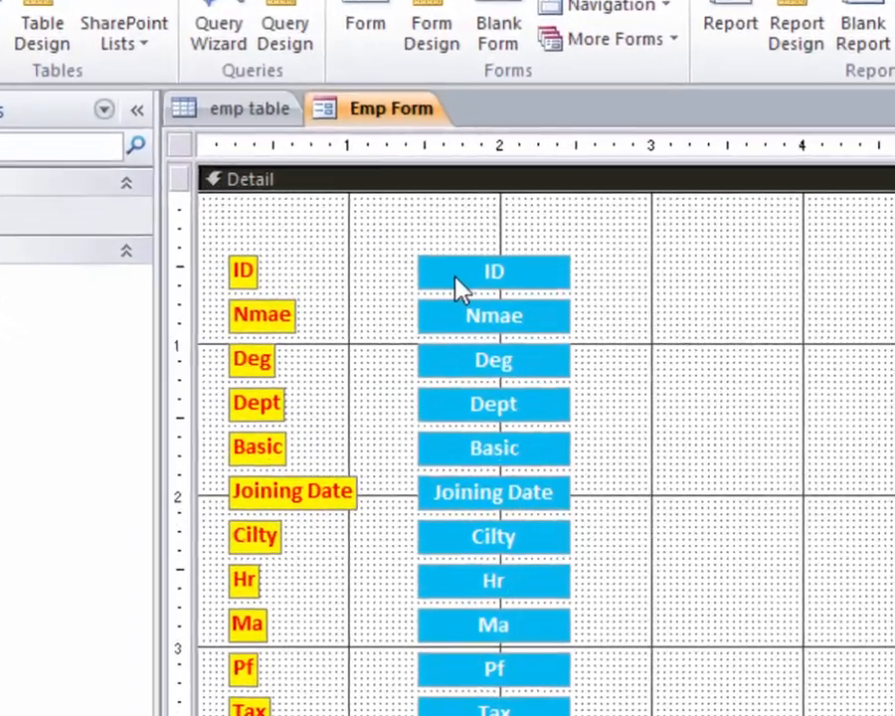
# In the form's tab order, move Cilty directly after ID and Joining Date directly after Cilty.
pyautogui.rightClick(484, 344)
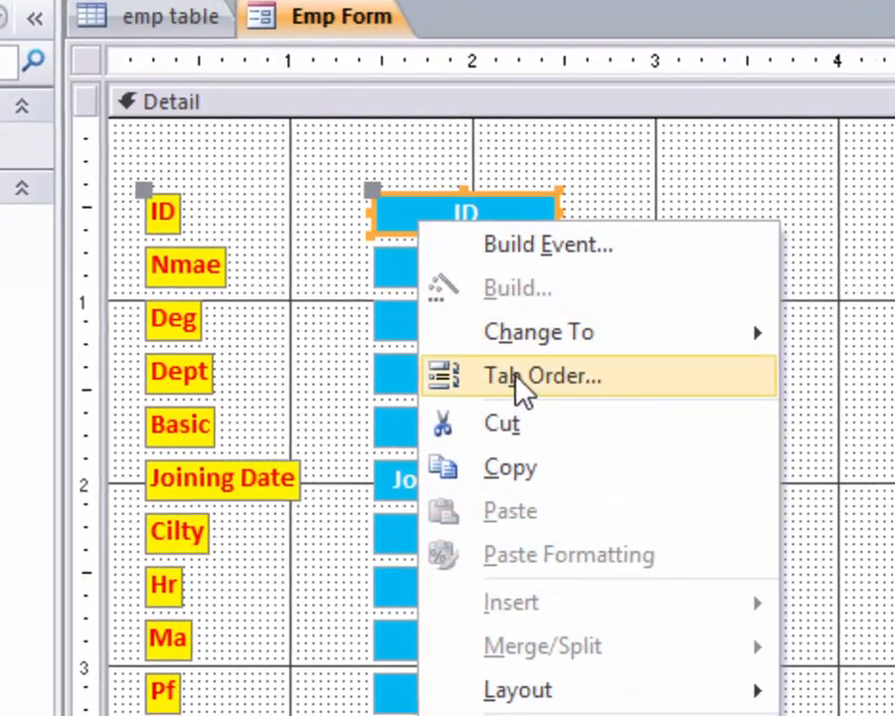
pyautogui.click(537, 380)
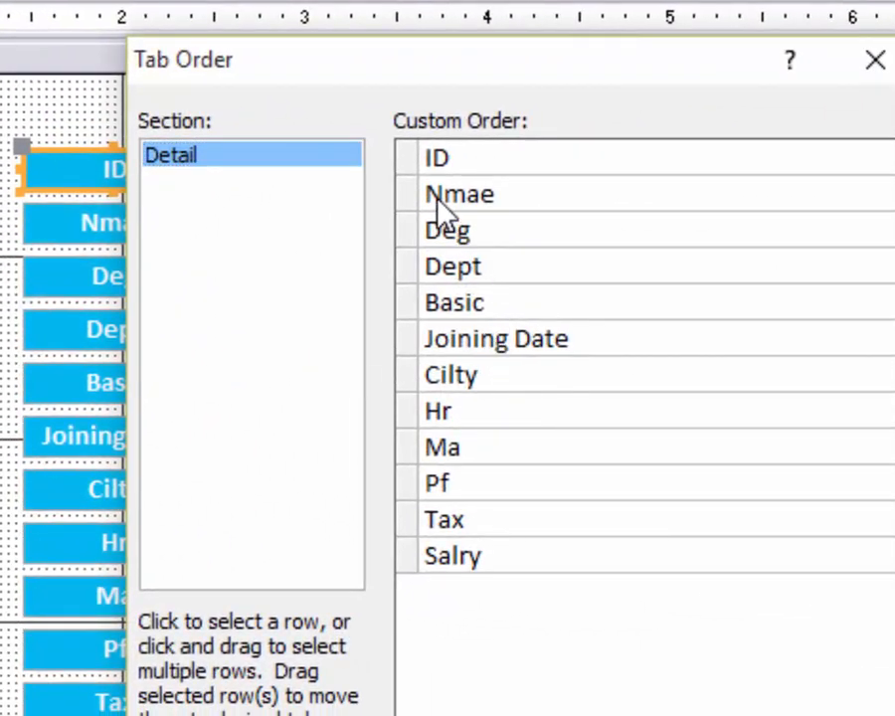
pyautogui.click(407, 194)
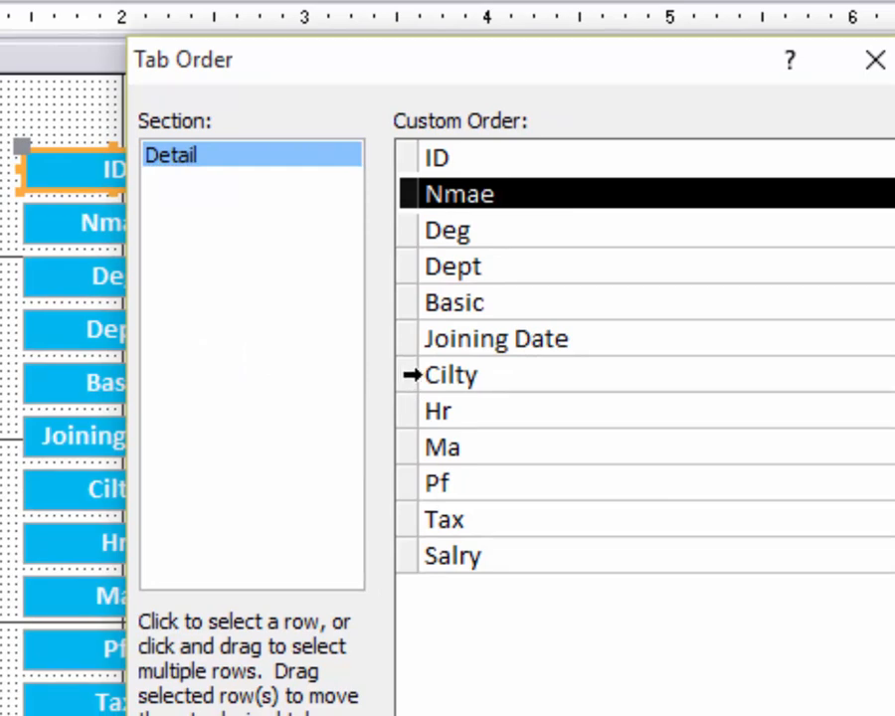
pyautogui.moveTo(408, 375); pyautogui.dragTo(407, 202)
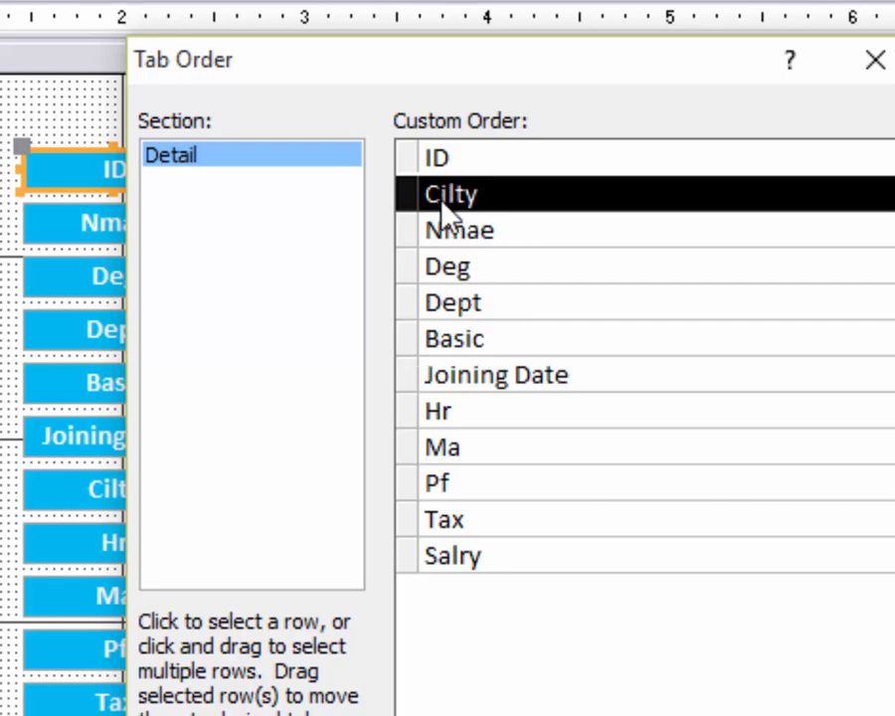
pyautogui.click(406, 375)
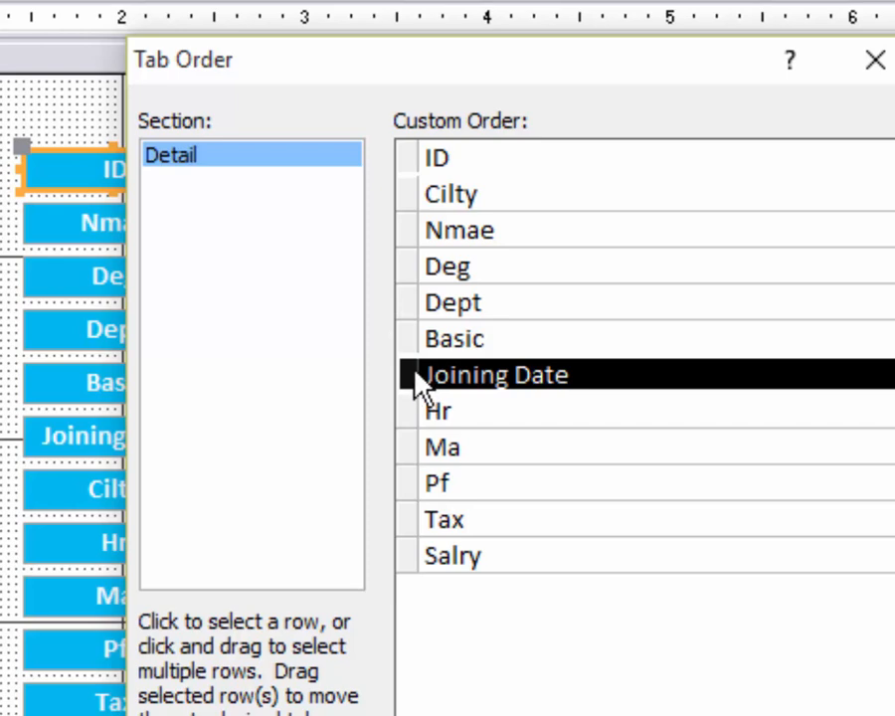
pyautogui.moveTo(410, 375); pyautogui.dragTo(406, 248)
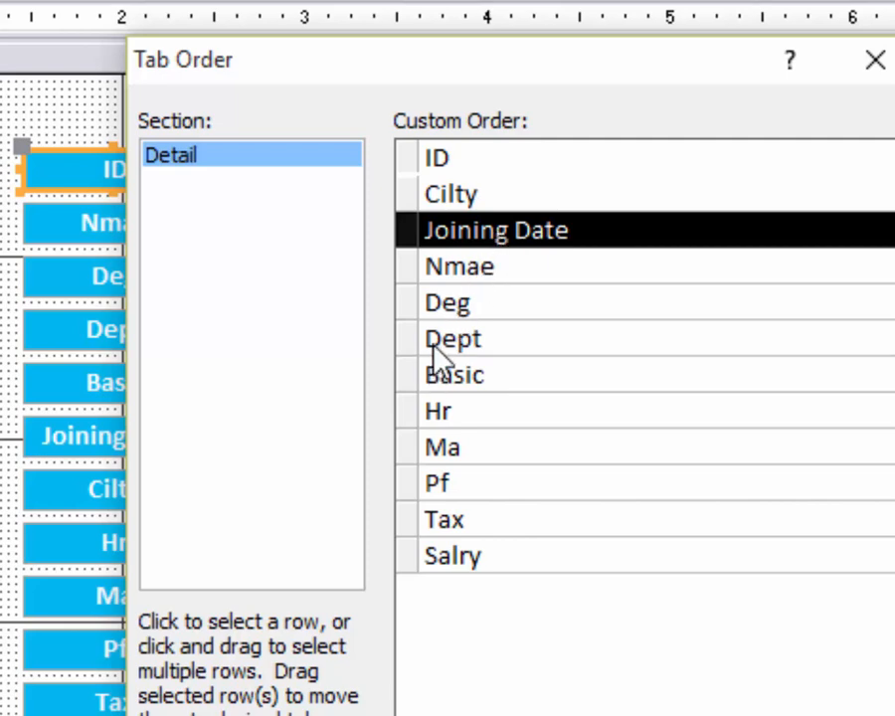
# Move Nmae between Dept and Basic in the custom tab order and apply the new order.
pyautogui.click(408, 267)
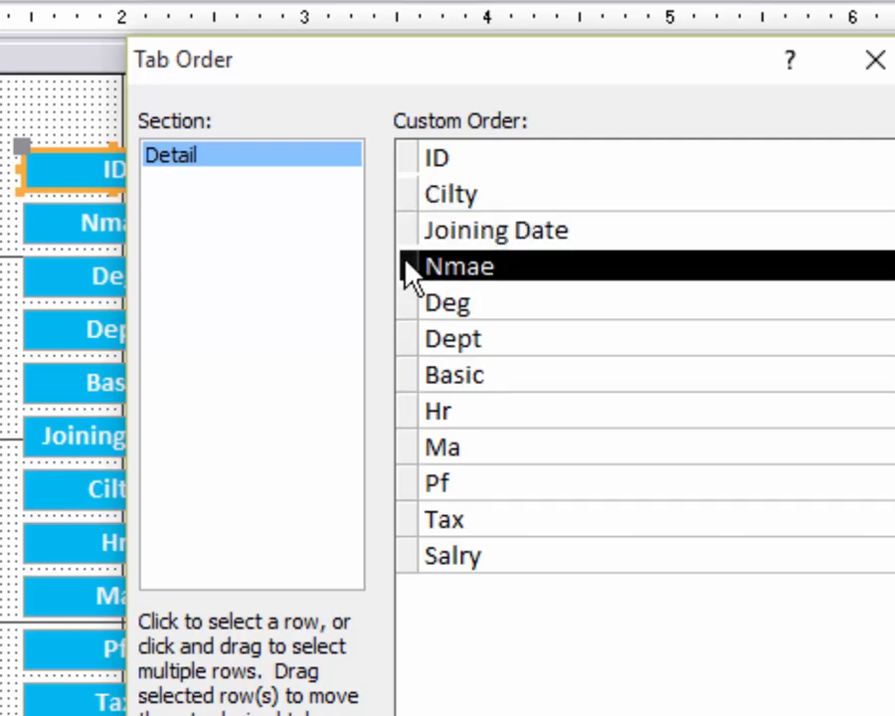
pyautogui.moveTo(406, 261); pyautogui.dragTo(407, 374)
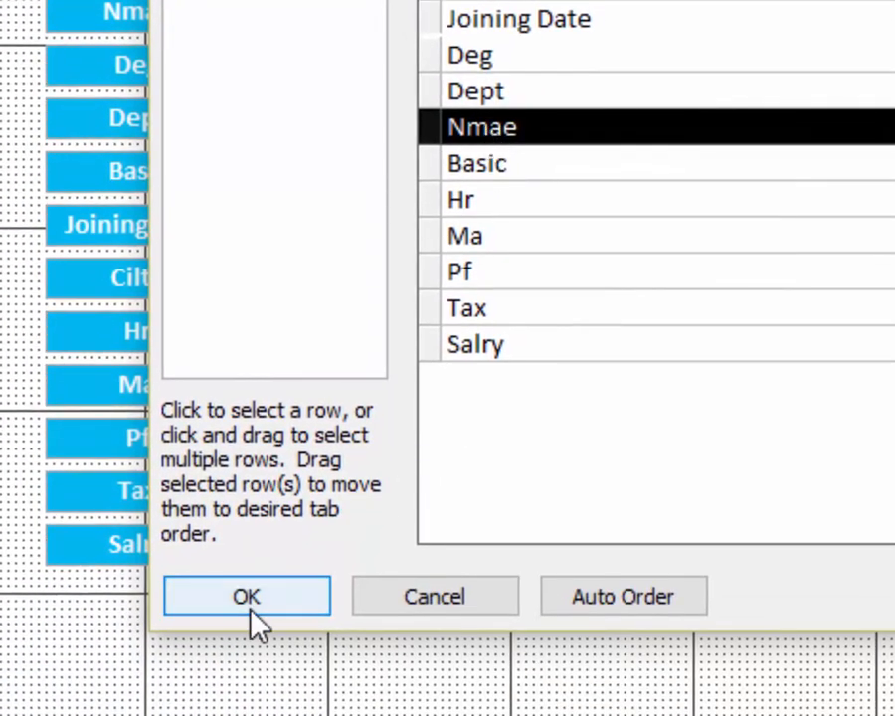
pyautogui.click(250, 597)
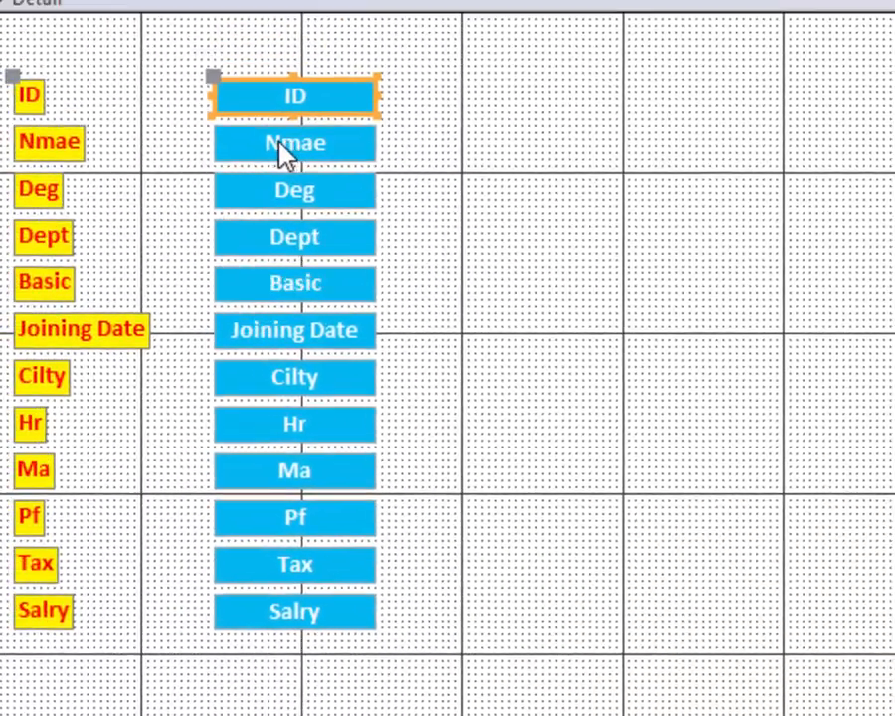
# Correct the Nmae label's caption to Name and show Emp Form in Form View.
pyautogui.click(87, 12)
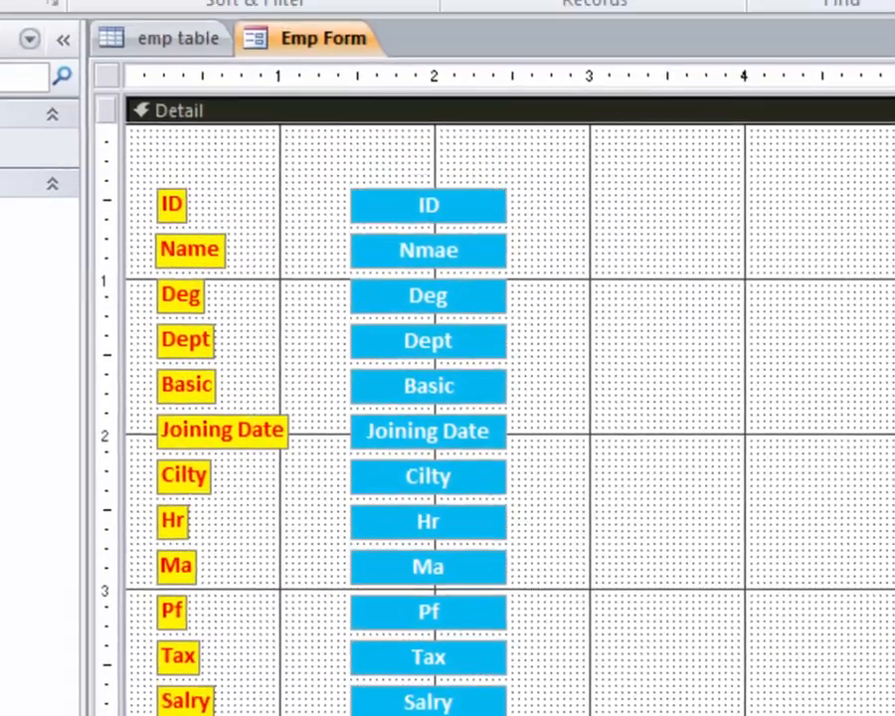
pyautogui.click(40, 144)
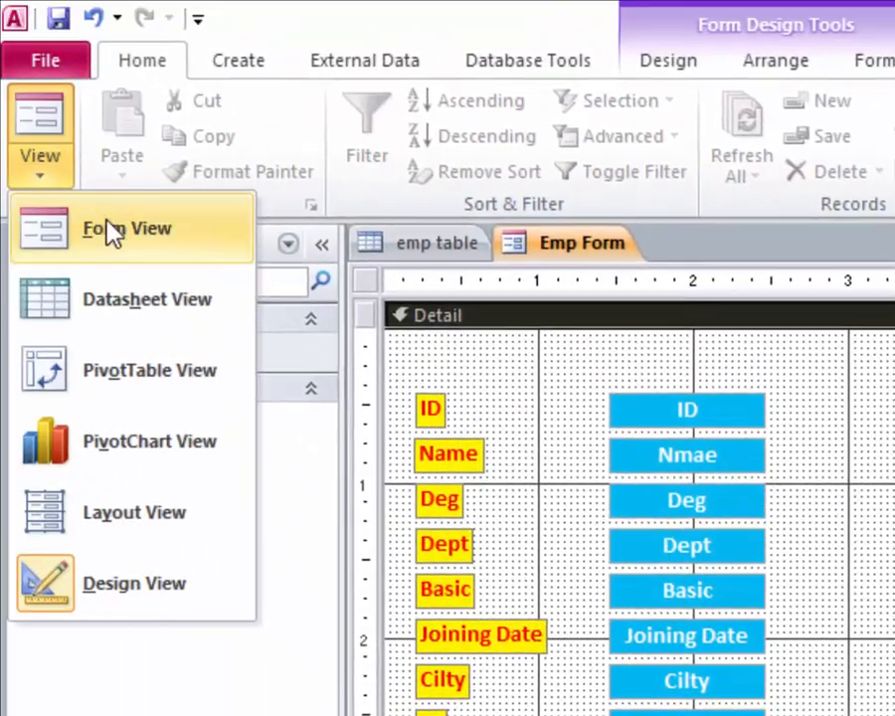
pyautogui.click(113, 231)
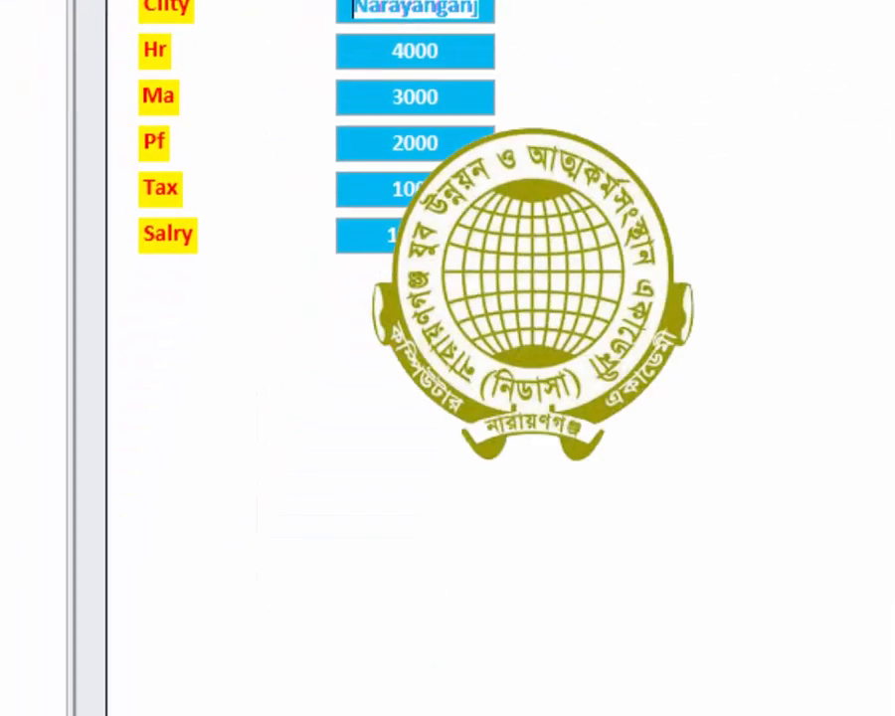
# Start a new blank record and pick 9/11/2019 as its Joining Date, keeping Dhaka as the Cilty.
pyautogui.click(422, 687)
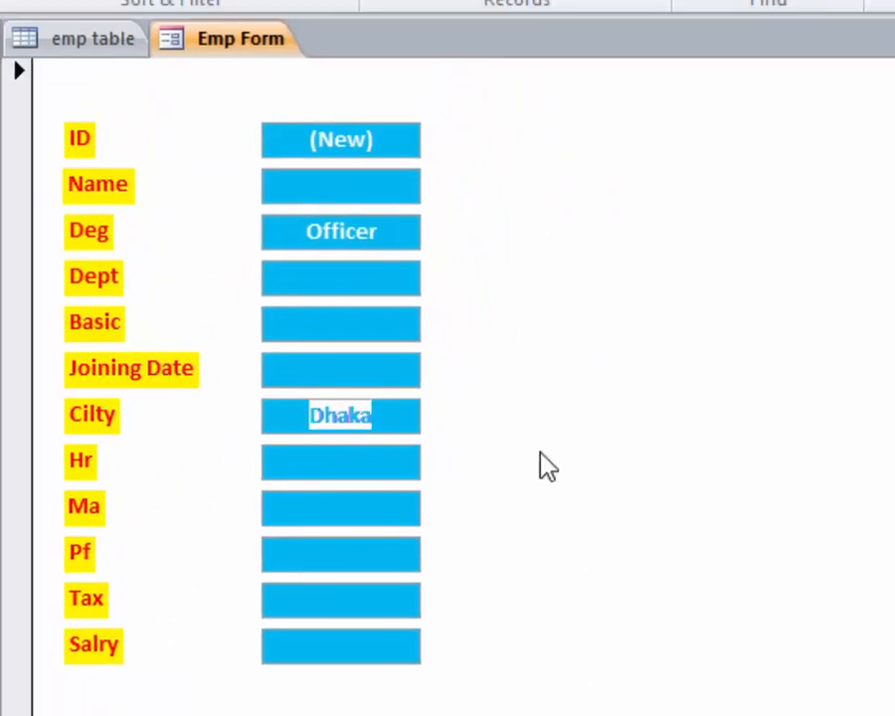
pyautogui.hotkey('shift', 'Tab')
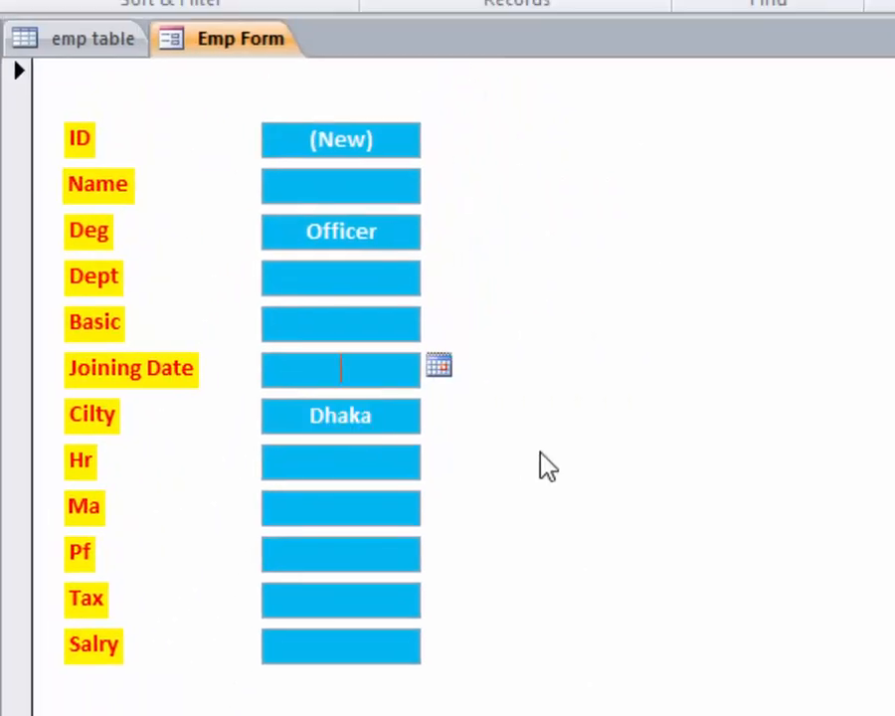
pyautogui.click(438, 365)
pyautogui.click(309, 486)
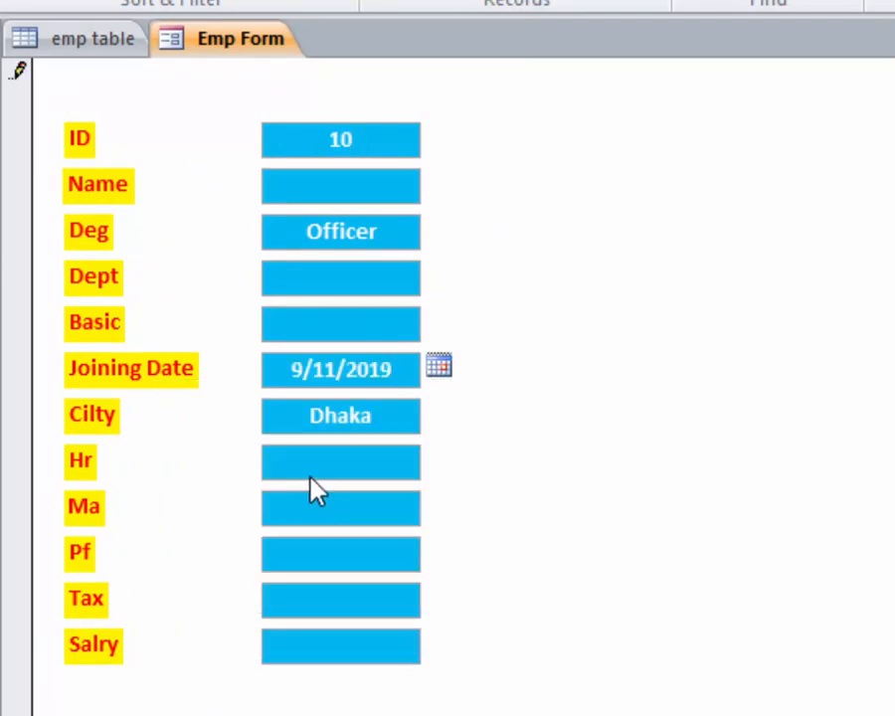
# Complete the new record with Dept Store, the employee's name and a Basic of 8000, leaving Deg as Officer.
pyautogui.hotkey('shift', 'Tab')
pyautogui.hotkey('shift', 'Tab')
pyautogui.hotkey('shift', 'Tab')
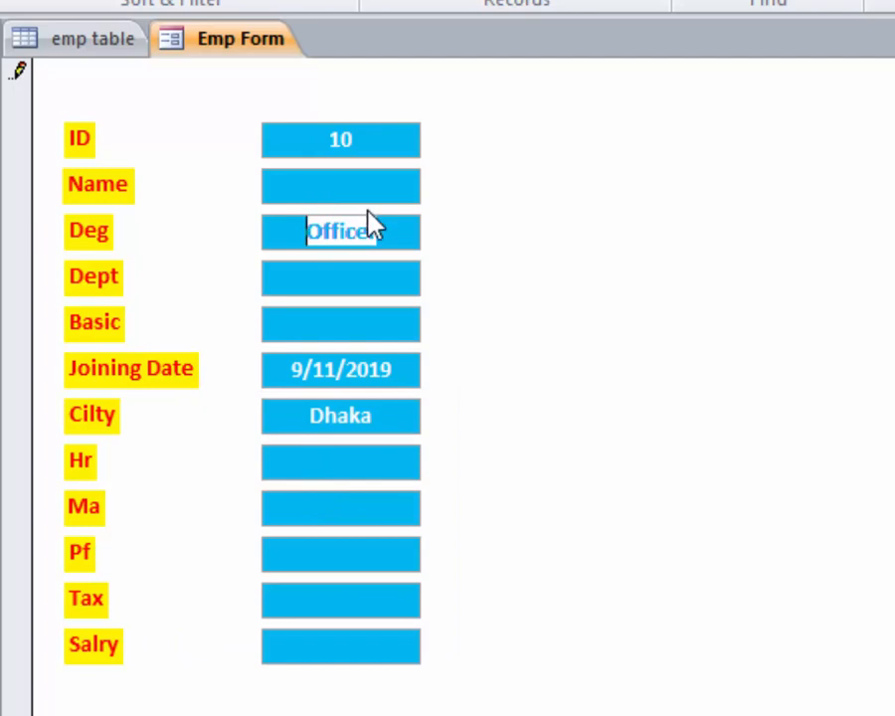
pyautogui.click(370, 246)
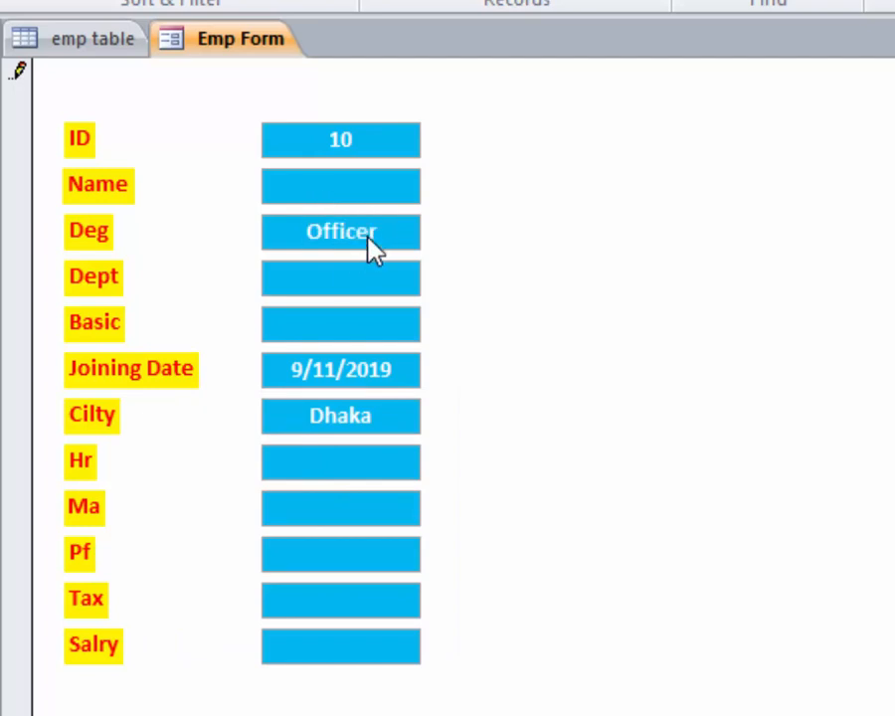
pyautogui.click(329, 287)
pyautogui.write('Store')
pyautogui.write('Zahir')
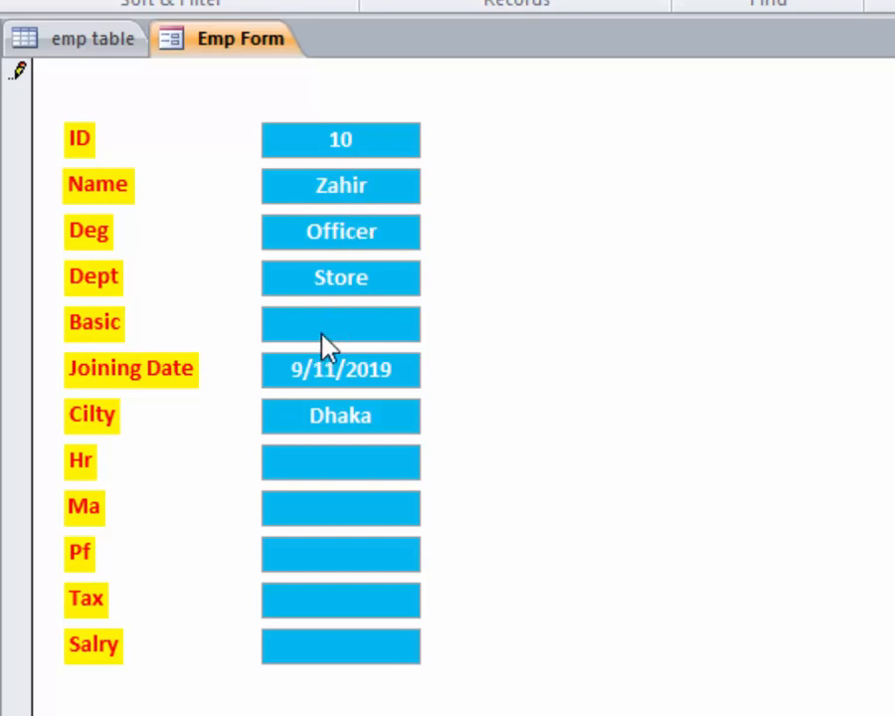
pyautogui.write('8000')
pyautogui.press('Tab')
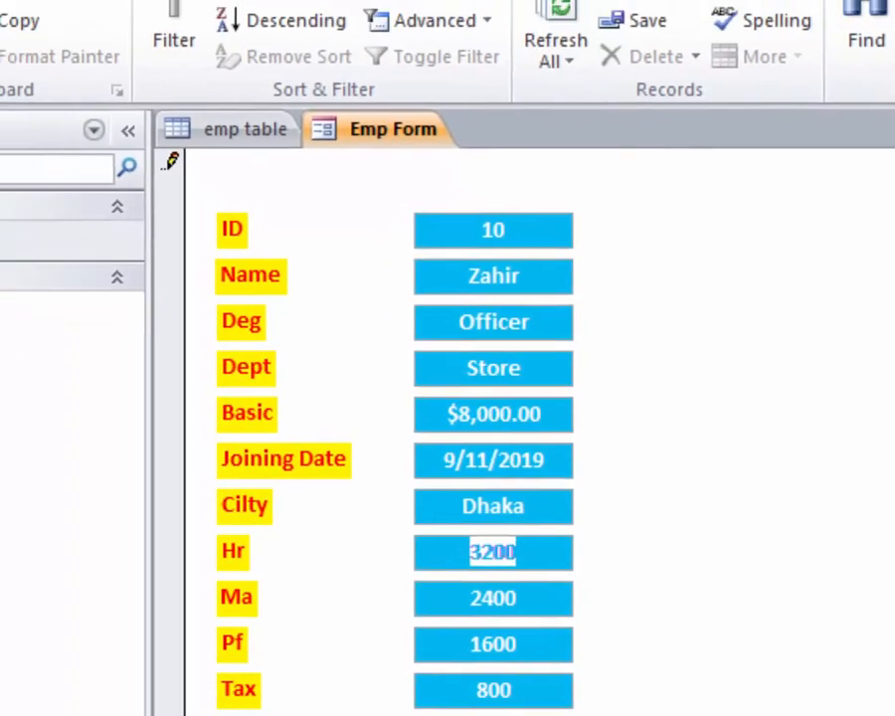
# Return to Design View and rearrange the tab order to ID, Joining Date, Dept, Deg, Cilty, Nmae, Basic, then the calculated fields.
pyautogui.click(39, 184)
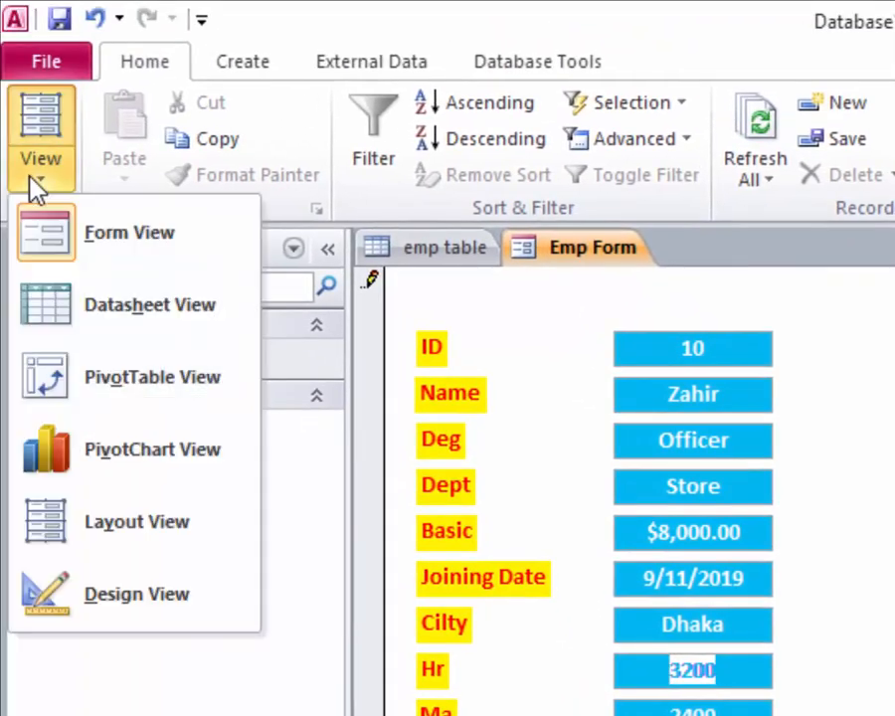
pyautogui.click(139, 595)
pyautogui.rightClick(667, 426)
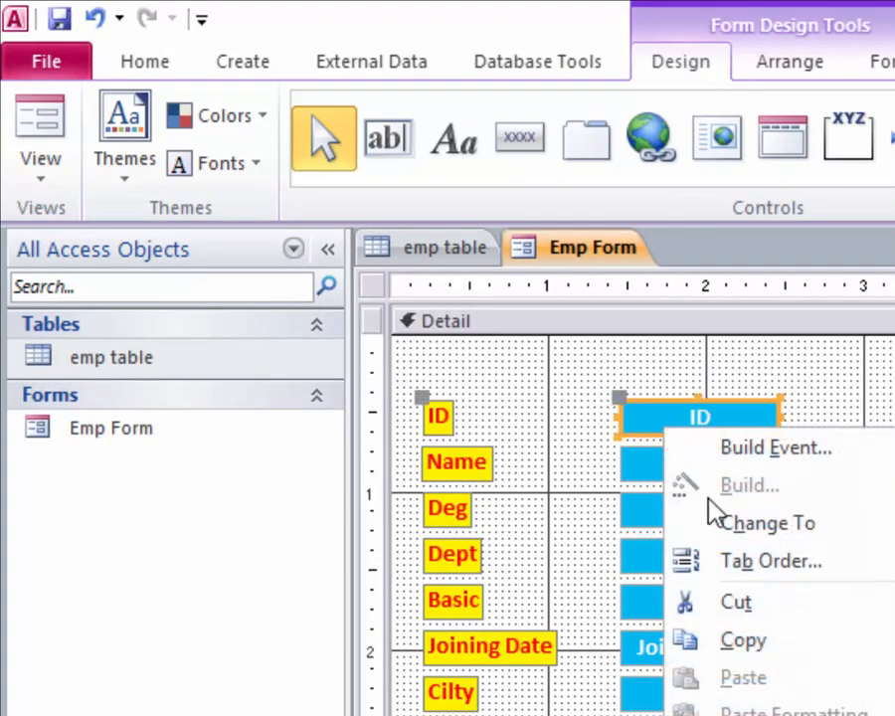
pyautogui.click(774, 563)
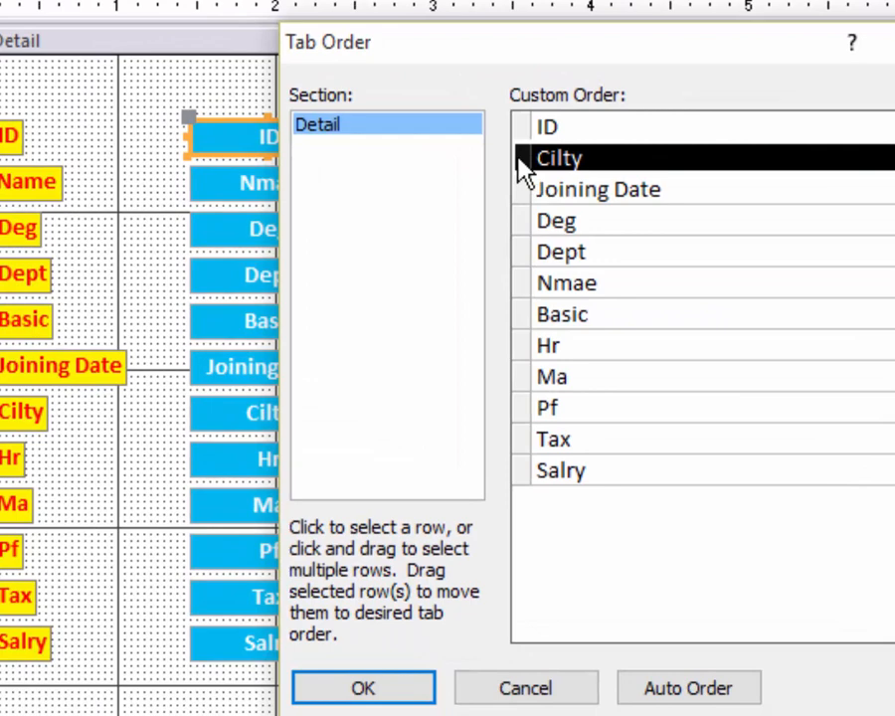
pyautogui.moveTo(524, 169)
pyautogui.mouseDown()
pyautogui.moveTo(525, 260)
pyautogui.moveTo(533, 239)
pyautogui.moveTo(522, 148)
pyautogui.moveTo(521, 267)
pyautogui.moveTo(513, 251)
pyautogui.moveTo(521, 261)
pyautogui.moveTo(528, 189)
pyautogui.mouseUp()
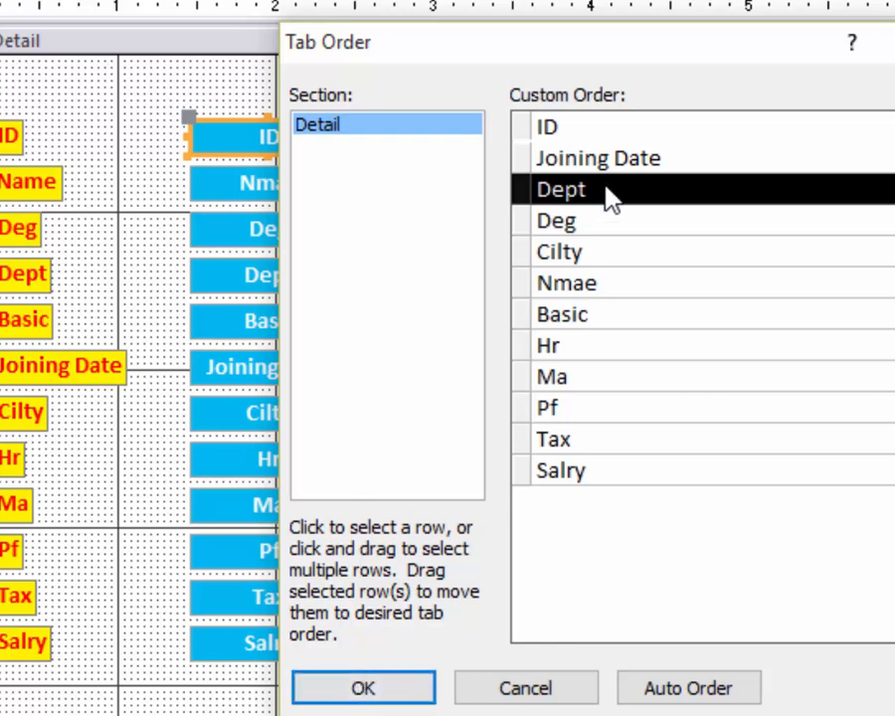
pyautogui.click(363, 694)
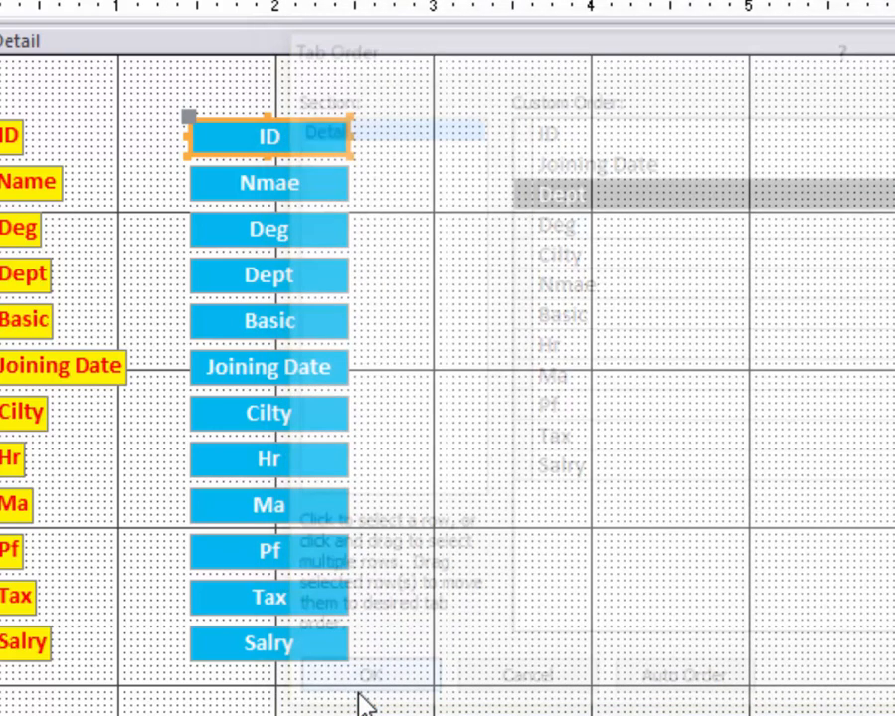